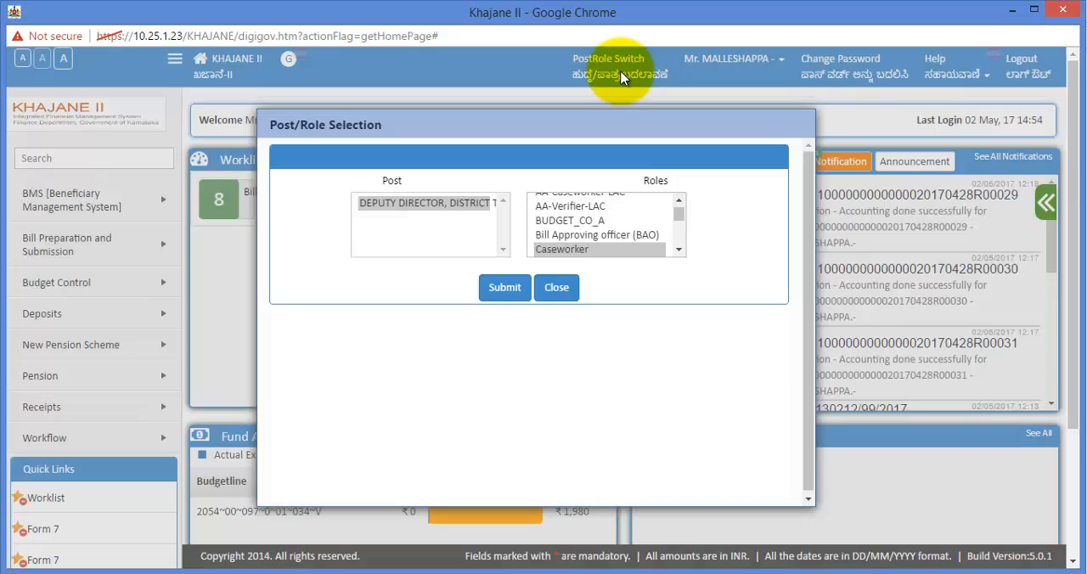
Switch to the Caseworker role for the selected post and start creating a new bill
{"action": "left_click", "coordinate": [577, 250]}
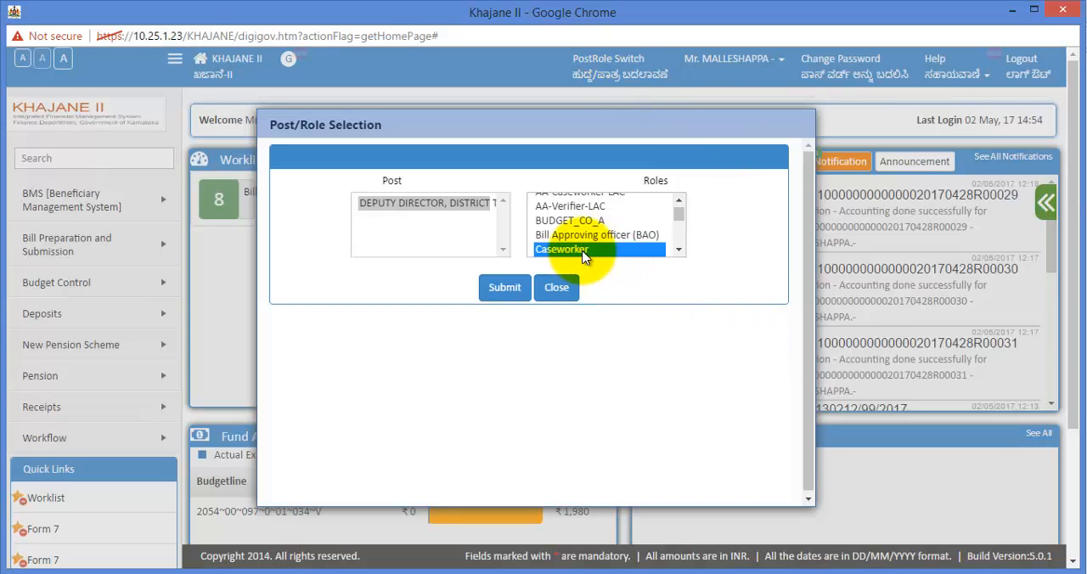
{"action": "left_click", "coordinate": [504, 289]}
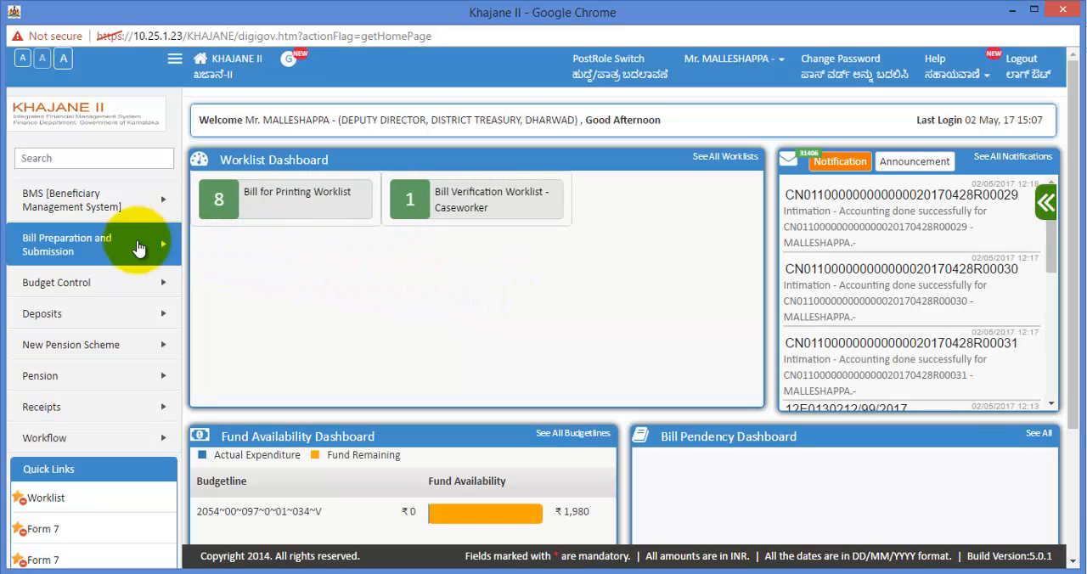
{"action": "left_click", "coordinate": [127, 252]}
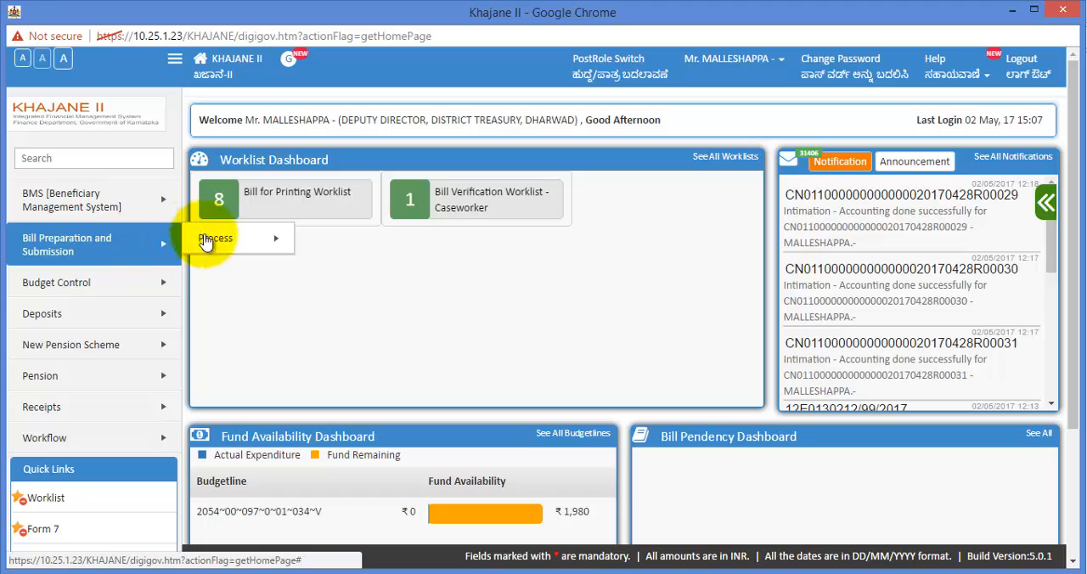
{"action": "mouse_move", "coordinate": [222, 245]}
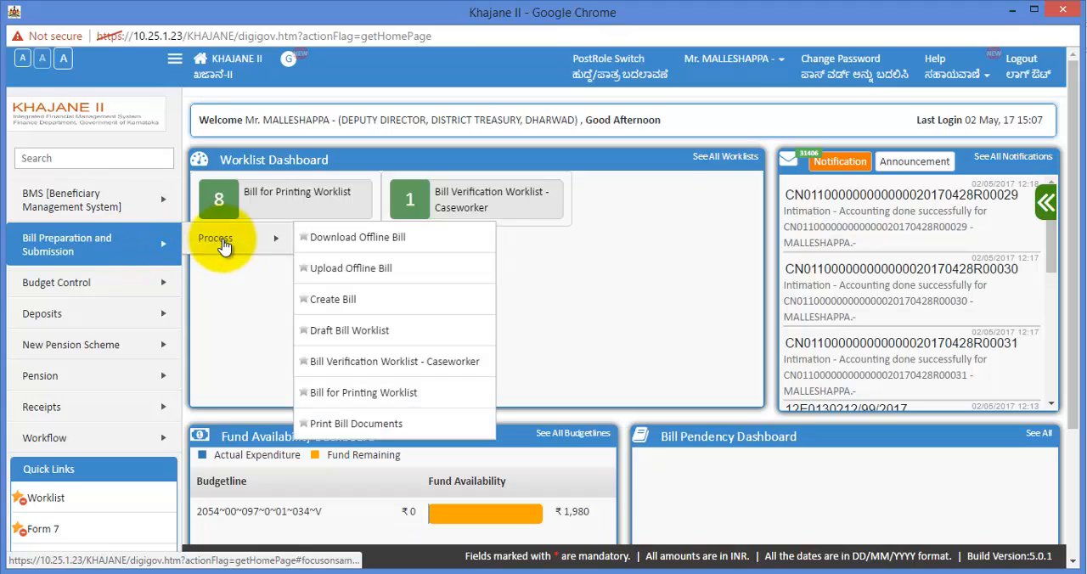
{"action": "left_click", "coordinate": [412, 308]}
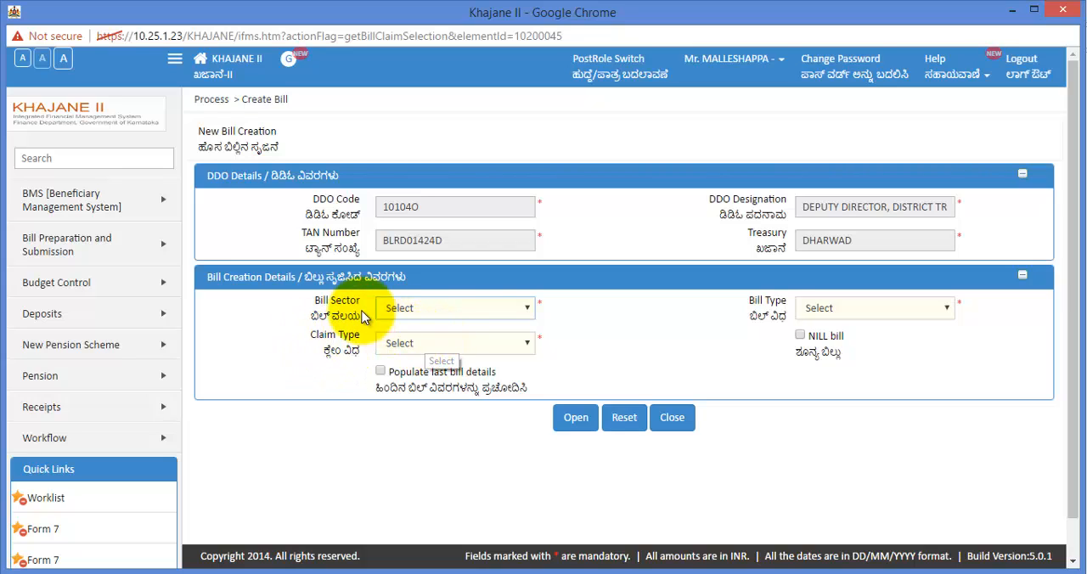
Open a State sector bill of type General Provident Fund (G.P.F.) Bill - CTS 7 with claim type G.P.F. Temporary Advance
{"action": "left_click", "coordinate": [479, 308]}
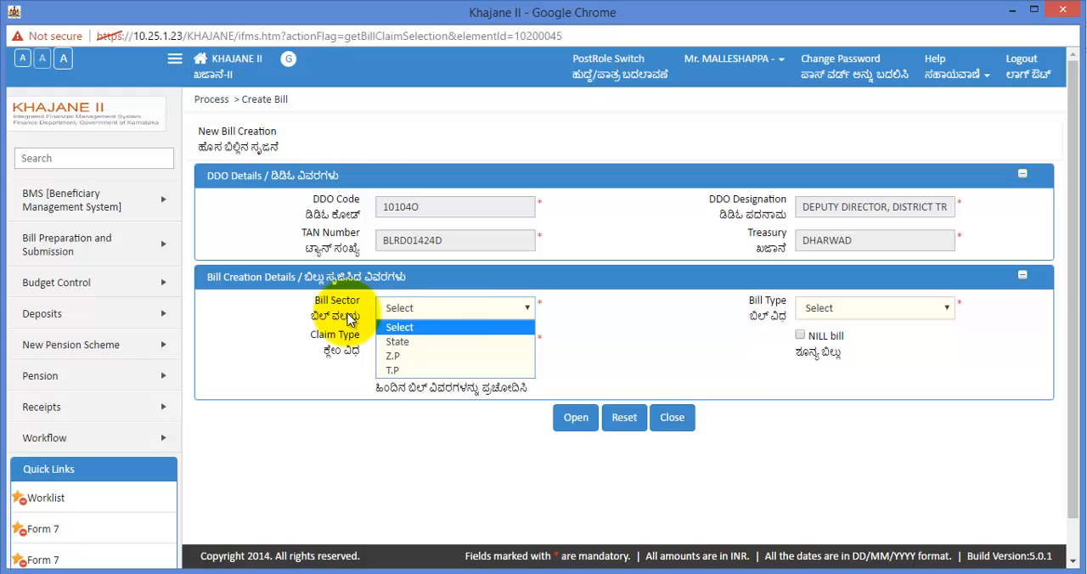
{"action": "left_click", "coordinate": [450, 340]}
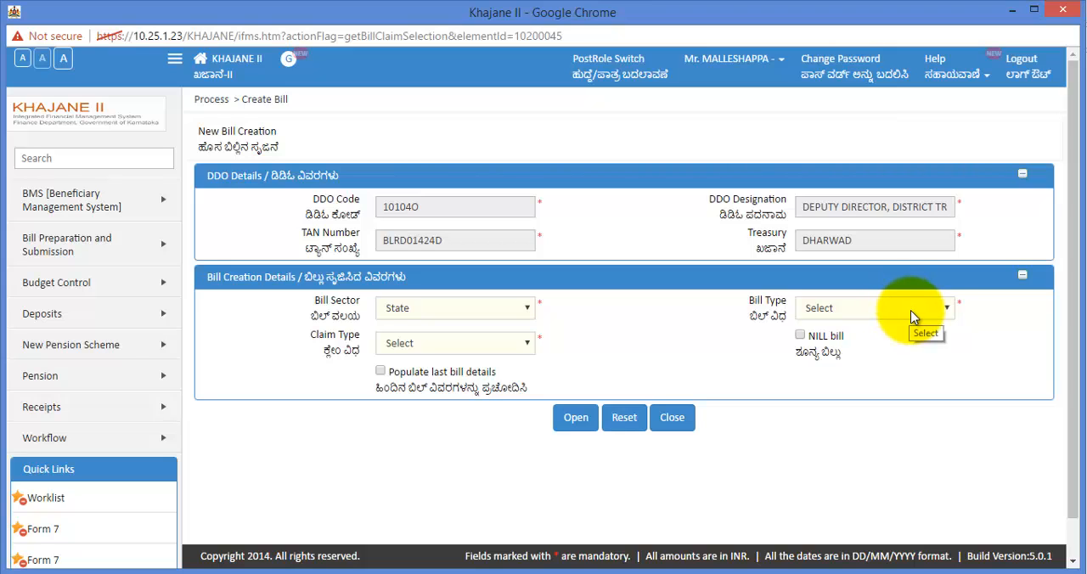
{"action": "left_click", "coordinate": [947, 314]}
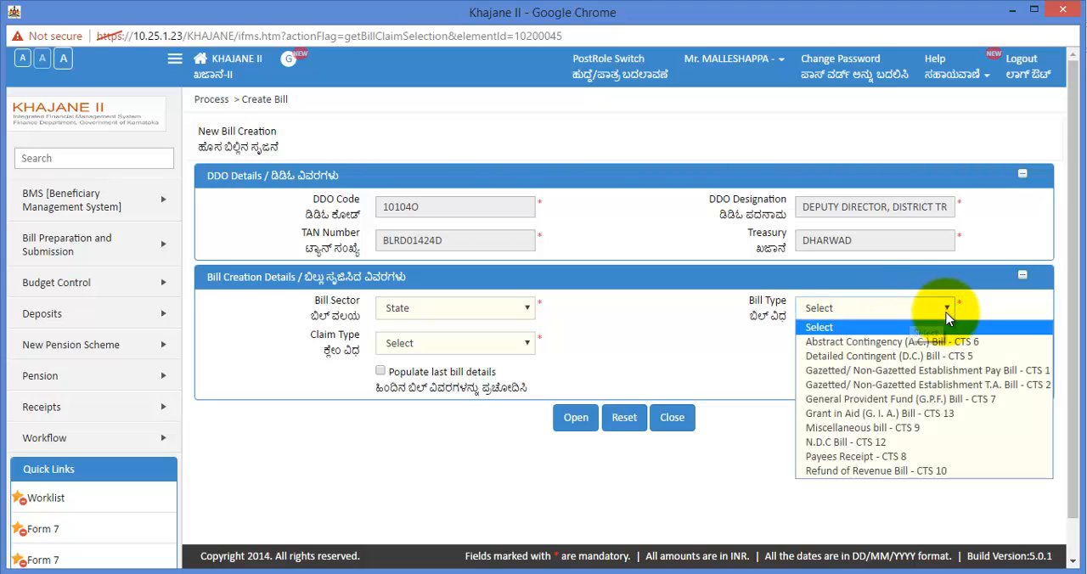
{"action": "left_click", "coordinate": [974, 409]}
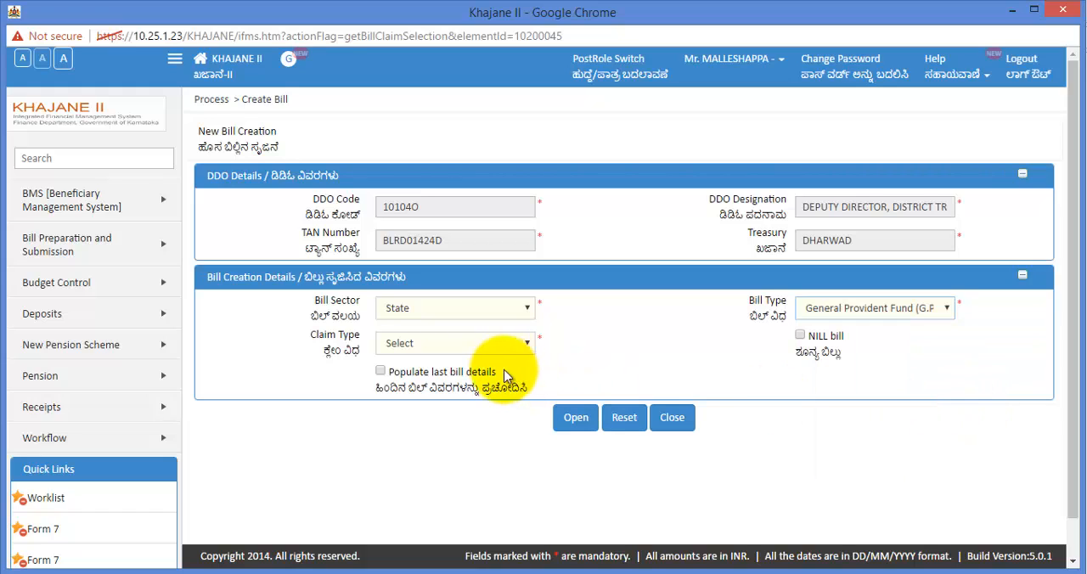
{"action": "left_click", "coordinate": [475, 344]}
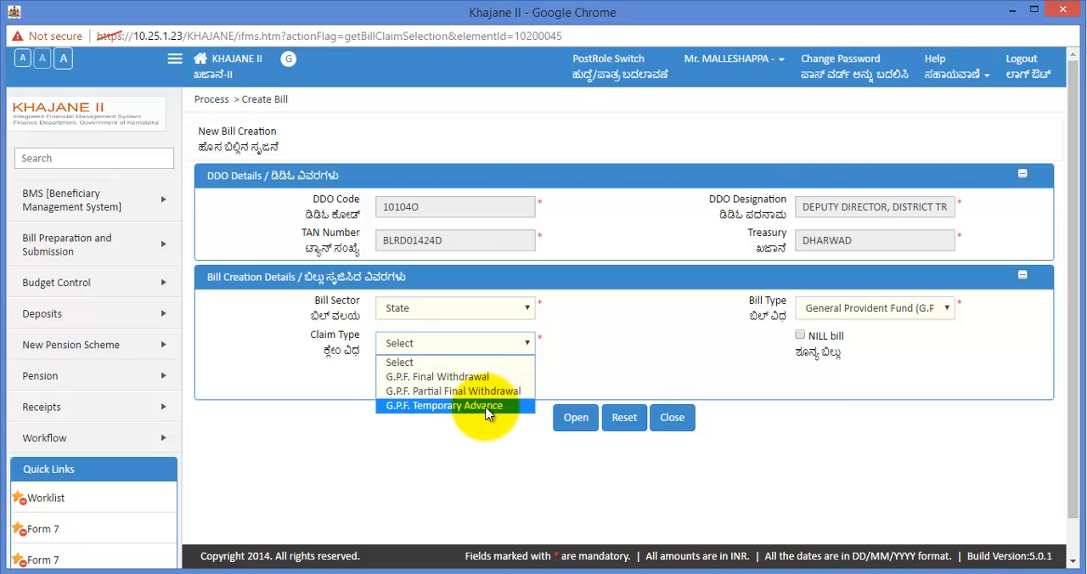
{"action": "left_click", "coordinate": [432, 406]}
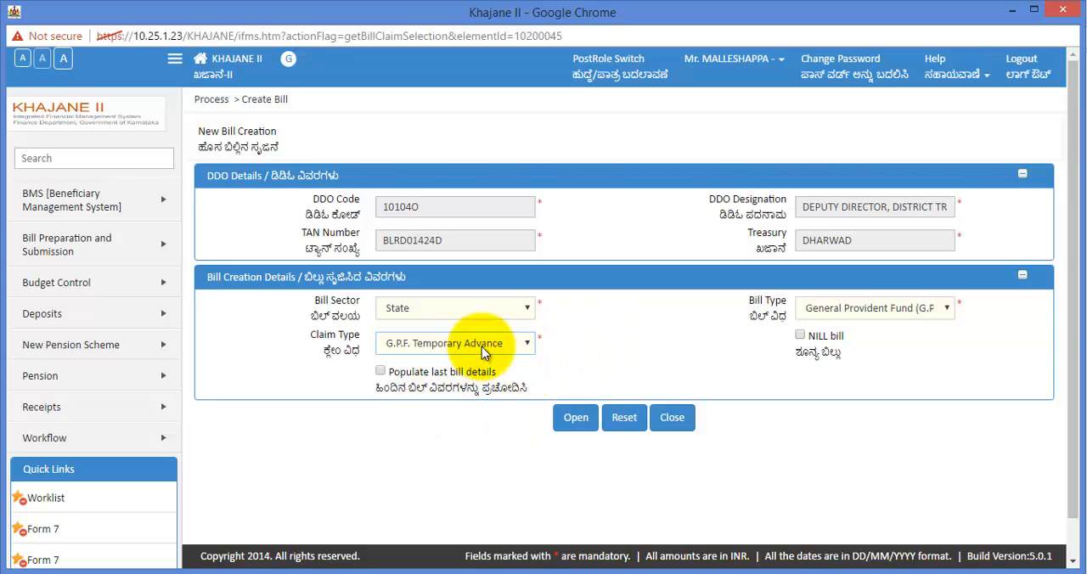
{"action": "left_click", "coordinate": [574, 424]}
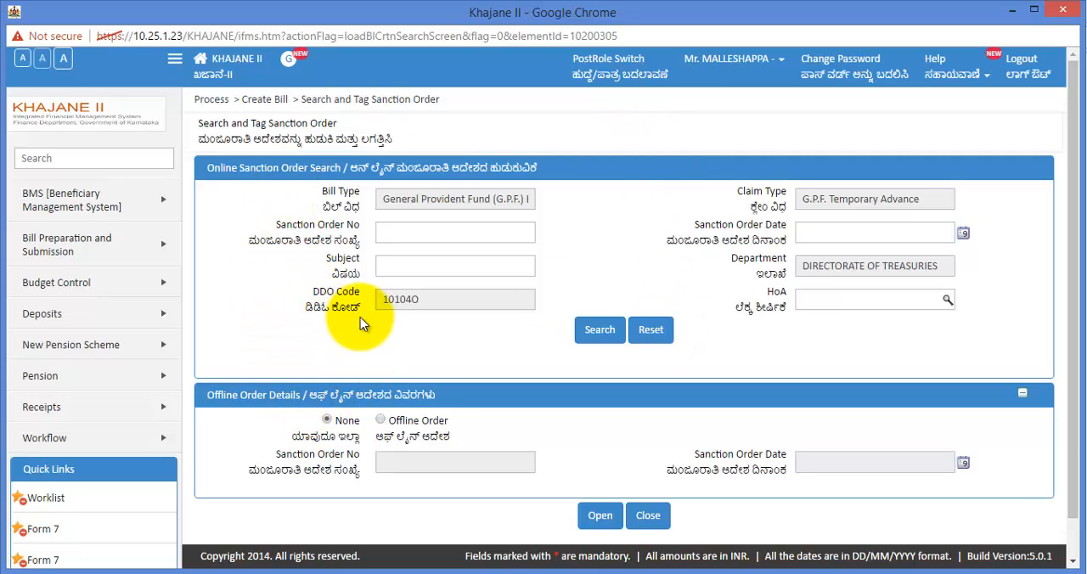
Choose an offline order, enter the sanction order number with date 28/04/2017, and open the bill preparation form
{"action": "left_click", "coordinate": [381, 420]}
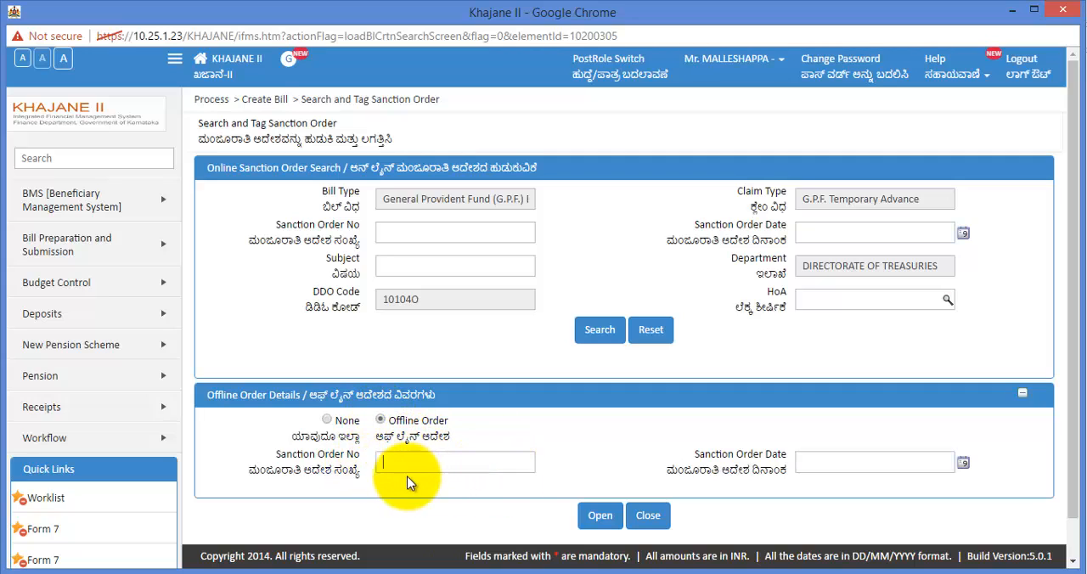
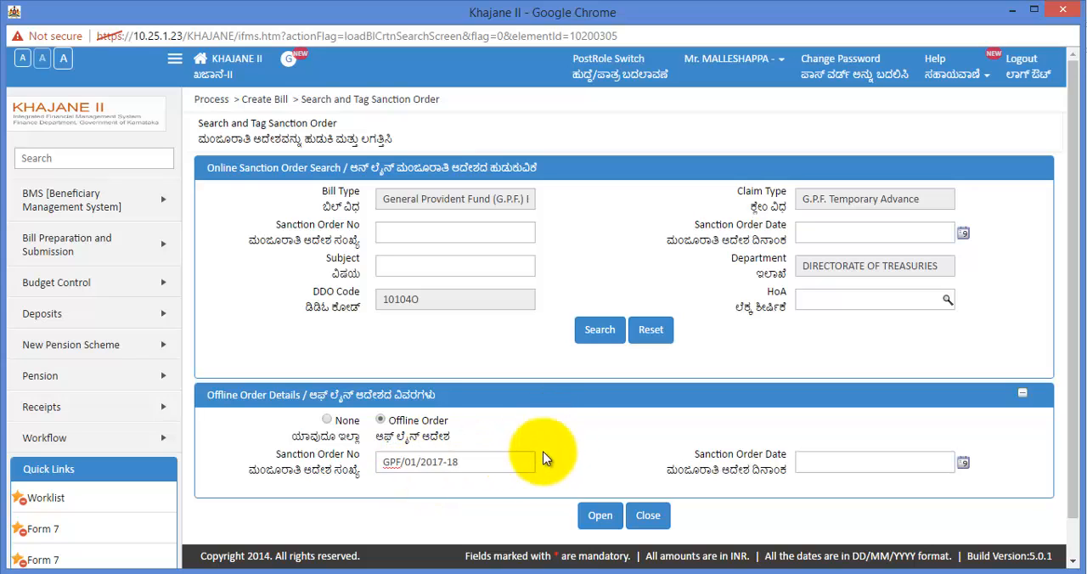
{"action": "left_click", "coordinate": [963, 463]}
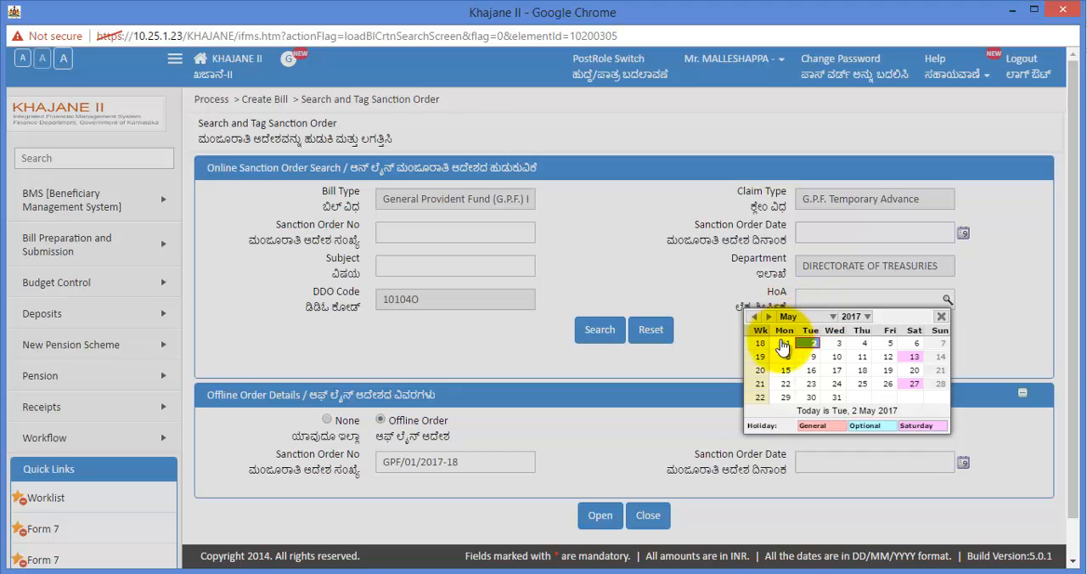
{"action": "left_click", "coordinate": [753, 318]}
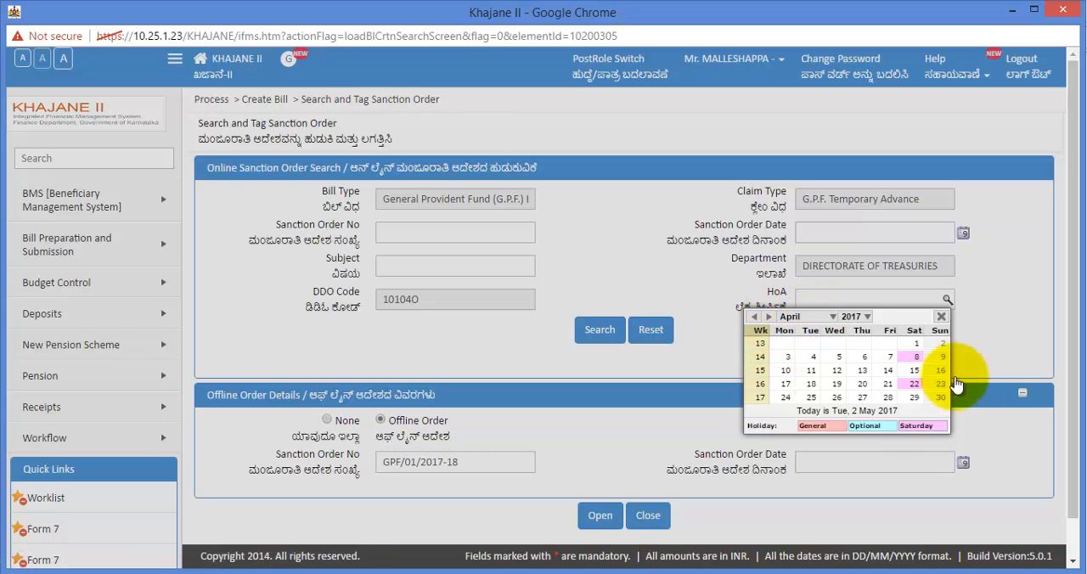
{"action": "left_click", "coordinate": [891, 399]}
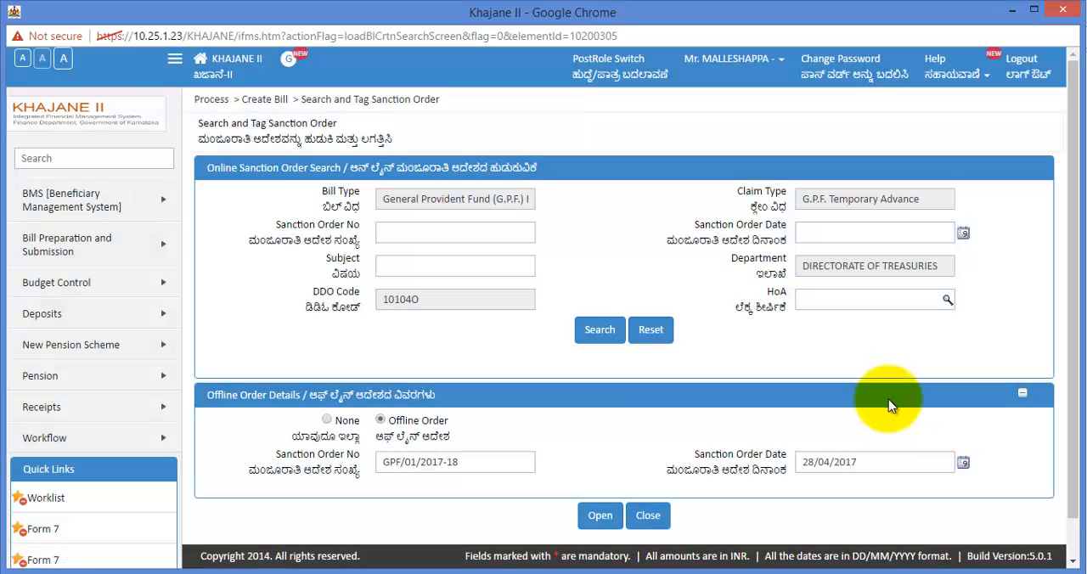
{"action": "left_click", "coordinate": [599, 516]}
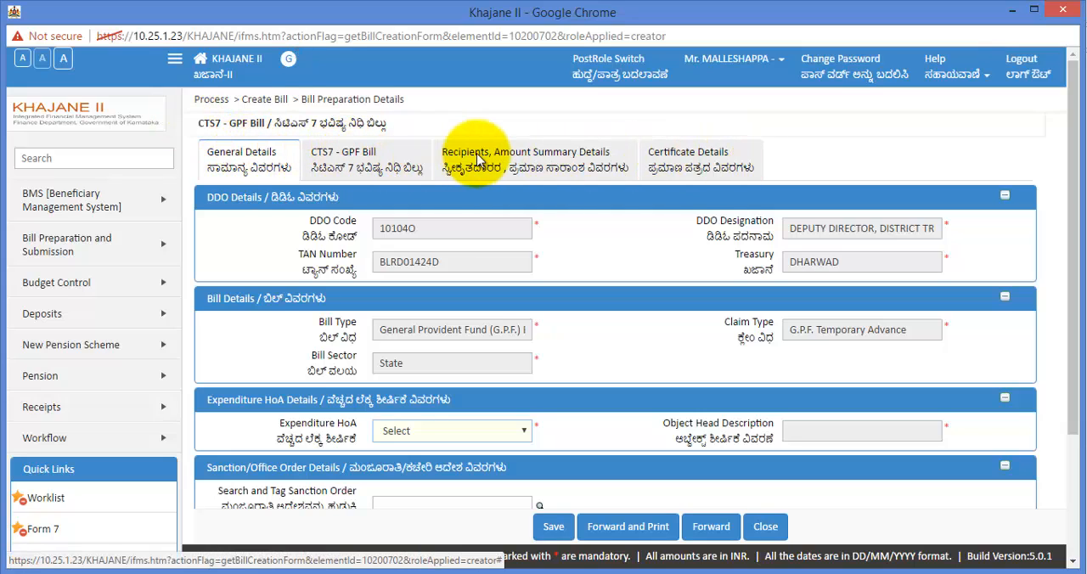
Look through the bill's sections, and set the Expenditure HoA in the general details to 8009~01~101~0~01~000
{"action": "left_click", "coordinate": [378, 168]}
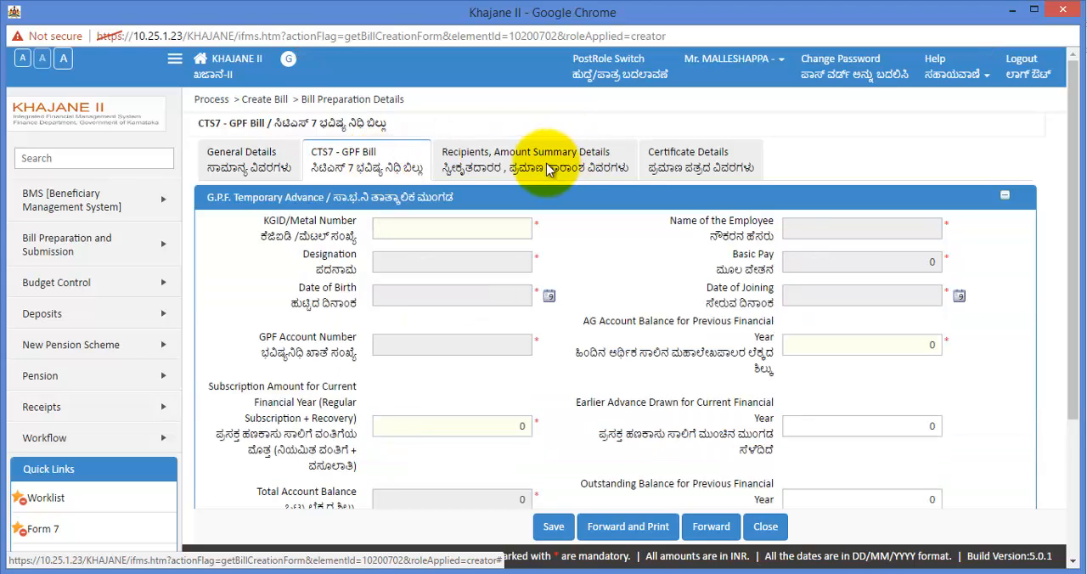
{"action": "left_click", "coordinate": [465, 168]}
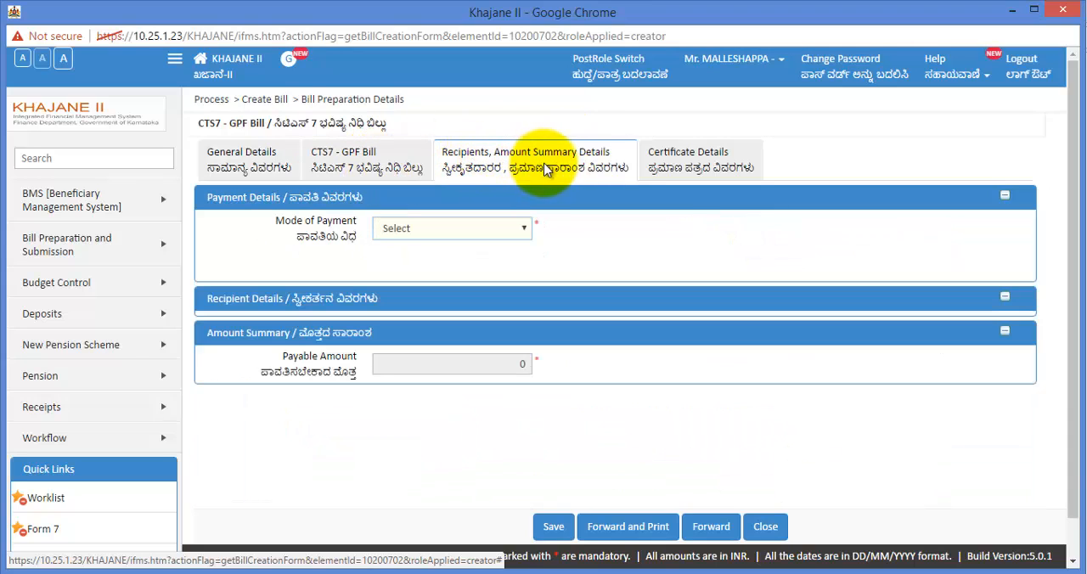
{"action": "left_click", "coordinate": [726, 168]}
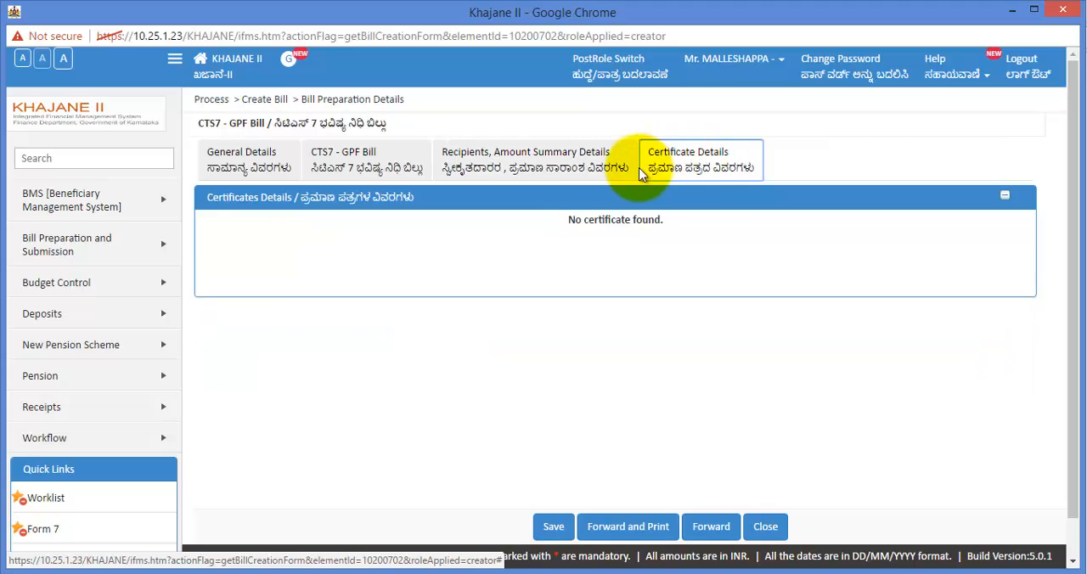
{"action": "left_click", "coordinate": [243, 169]}
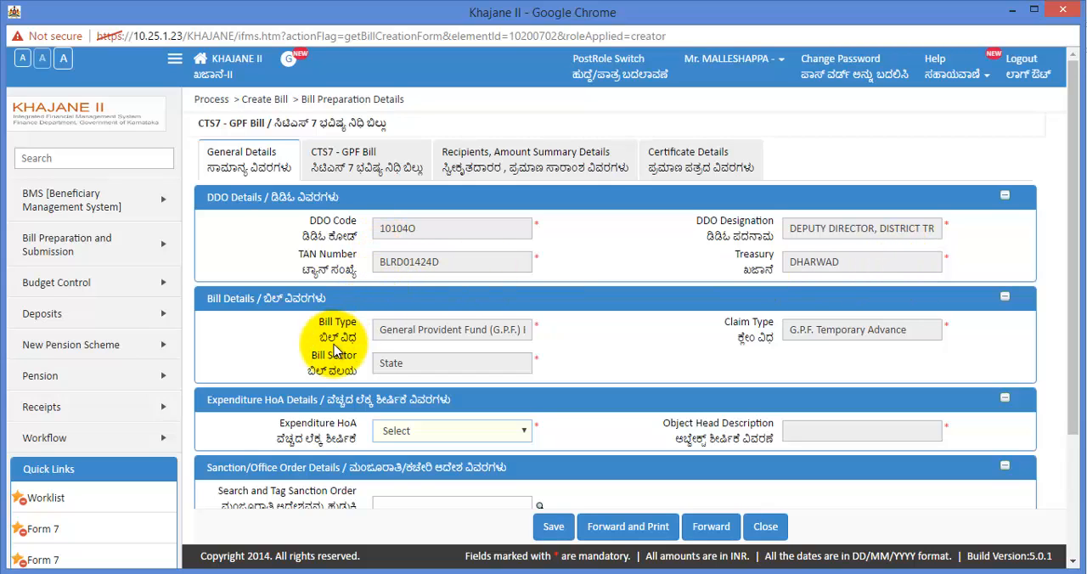
{"action": "scroll", "coordinate": [321, 257], "scroll_direction": "down", "scroll_amount": 1}
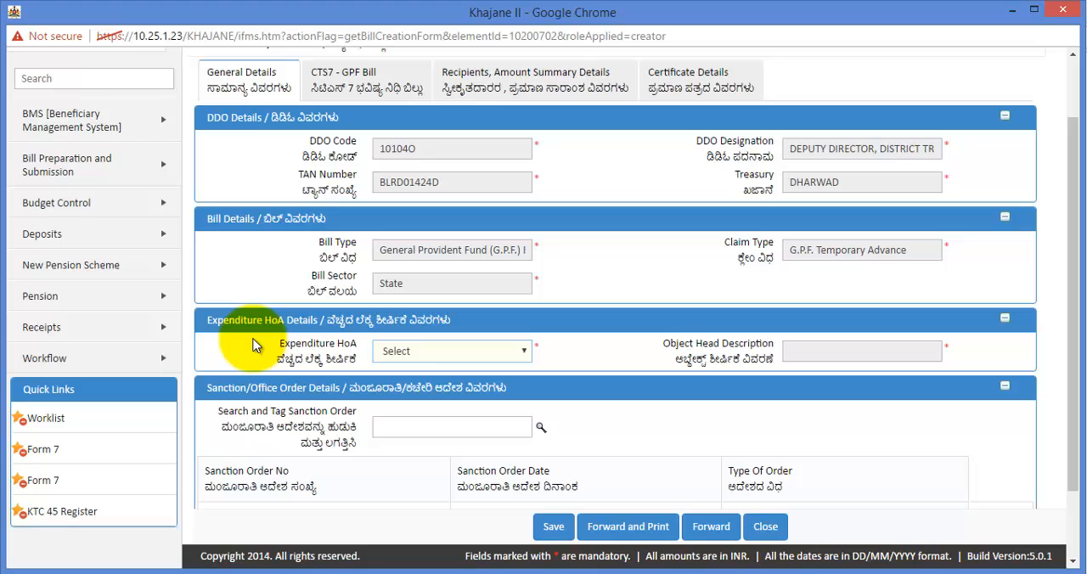
{"action": "left_click", "coordinate": [520, 356]}
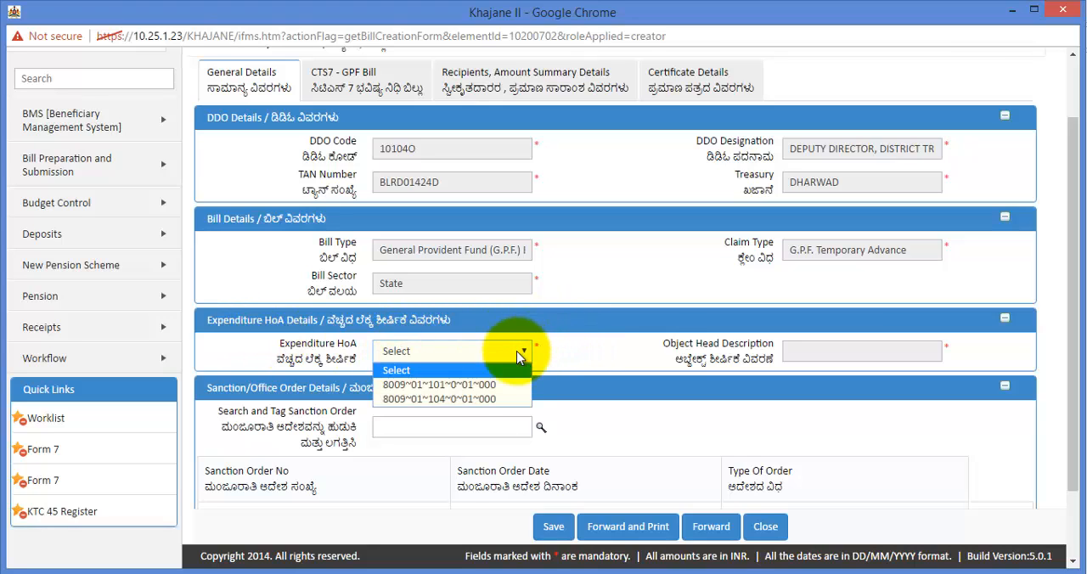
{"action": "left_click", "coordinate": [498, 391]}
{"action": "scroll", "coordinate": [744, 385], "scroll_direction": "down", "scroll_amount": 1}
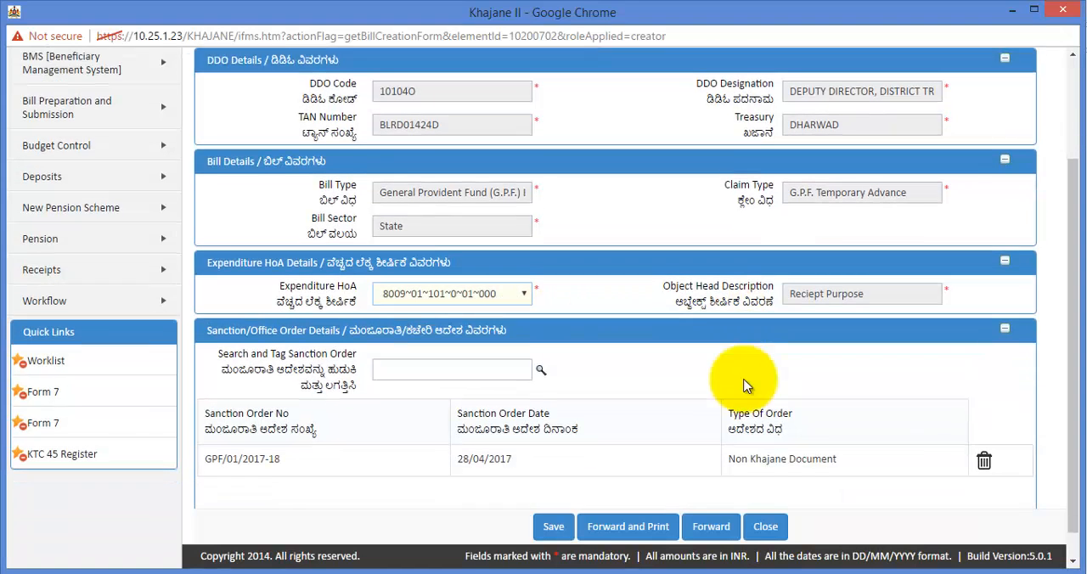
{"action": "scroll", "coordinate": [743, 385], "scroll_direction": "down", "scroll_amount": 1}
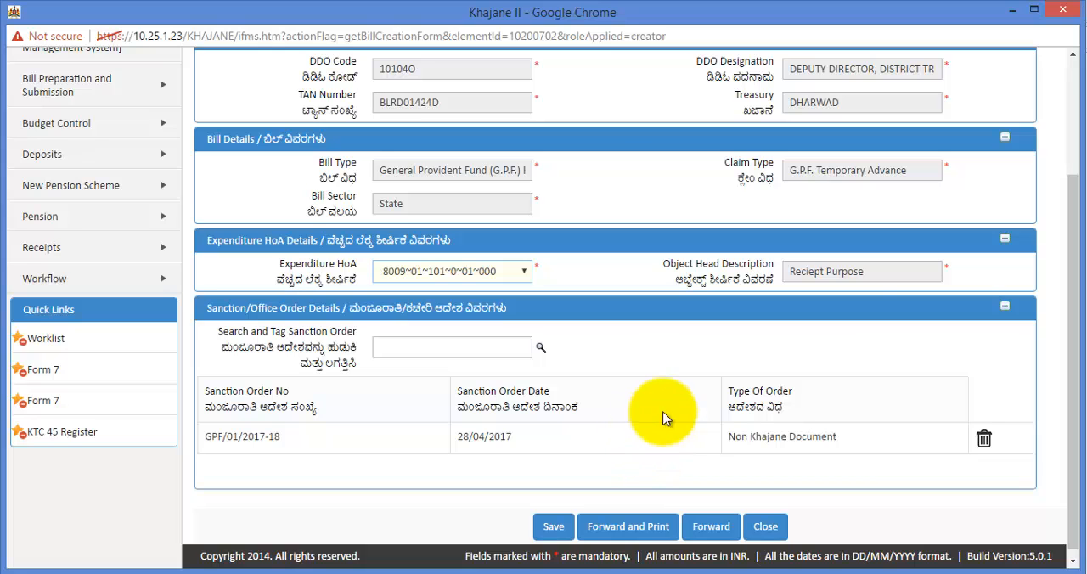
Enter the employee's KGID/Metal number in the CTS7 - GPF Bill section to load the employee's details
{"action": "scroll", "coordinate": [701, 411], "scroll_direction": "up", "scroll_amount": 3}
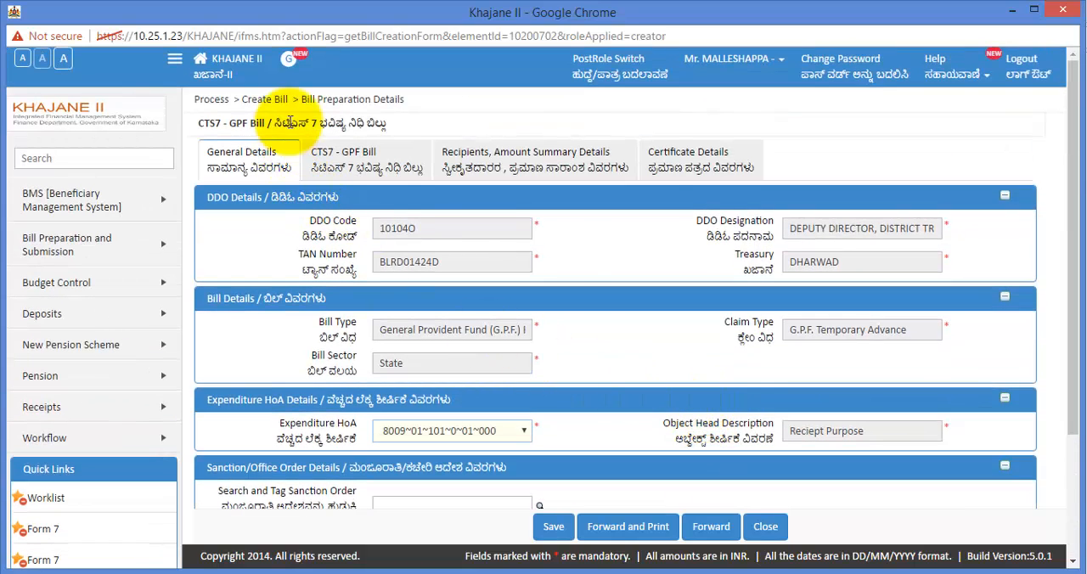
{"action": "left_click", "coordinate": [369, 167]}
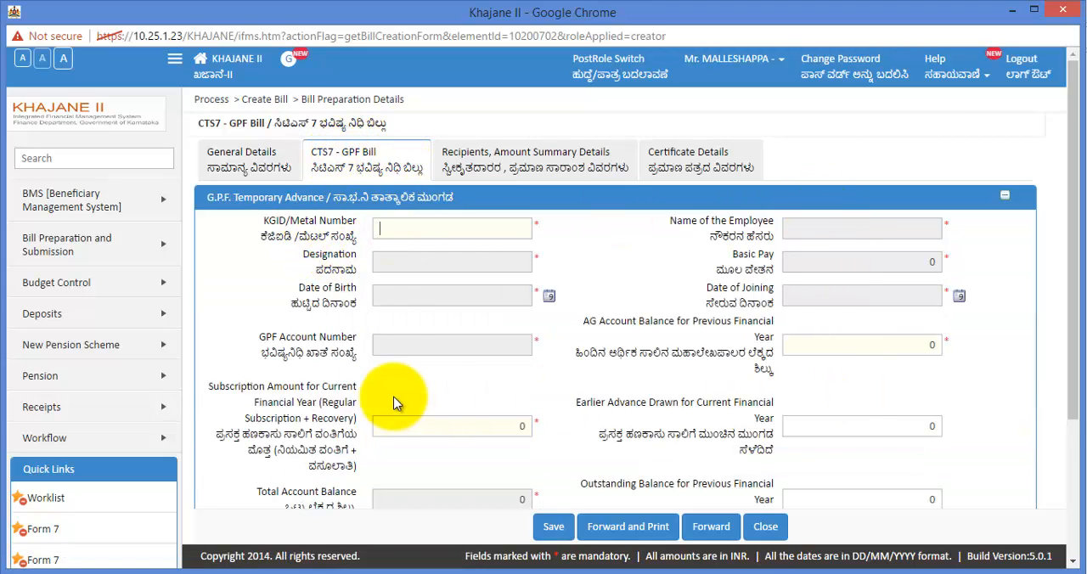
{"action": "left_click", "coordinate": [432, 227]}
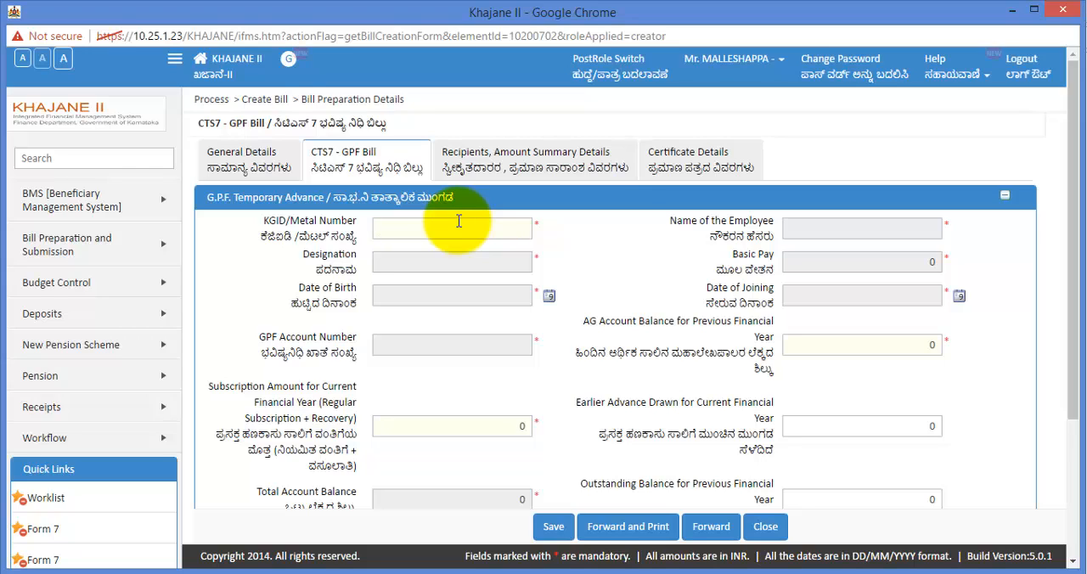
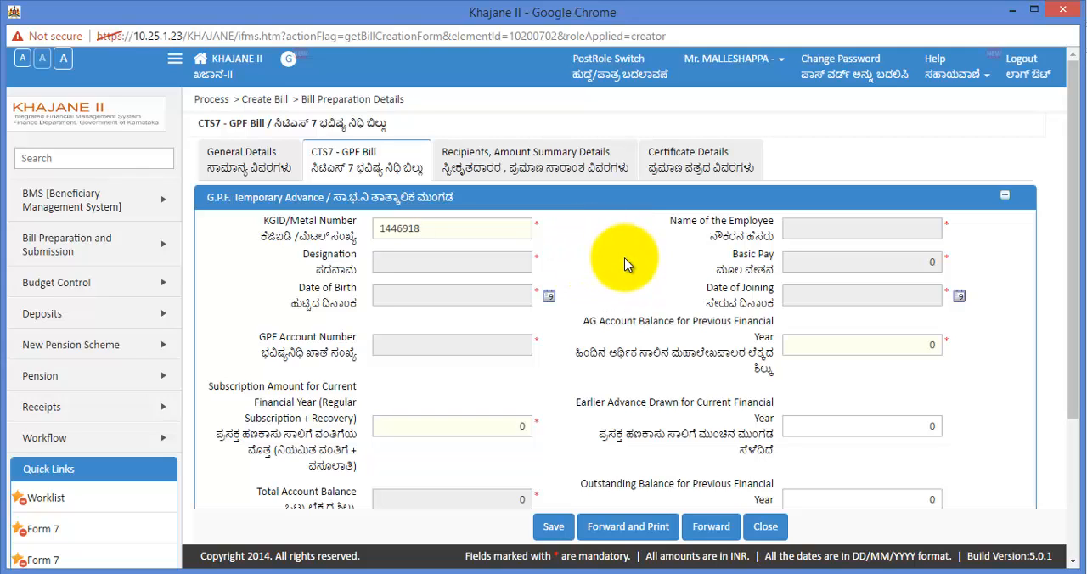
{"action": "key", "text": "Tab"}
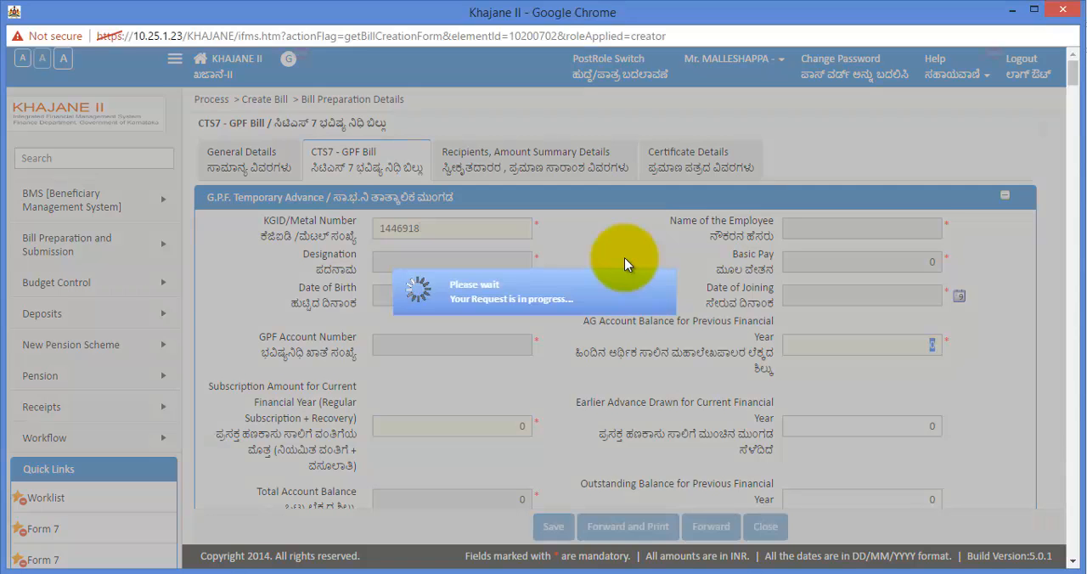
Set the AG Account Balance for Previous Financial Year to 150000
{"action": "scroll", "coordinate": [624, 257], "scroll_direction": "down", "scroll_amount": 1}
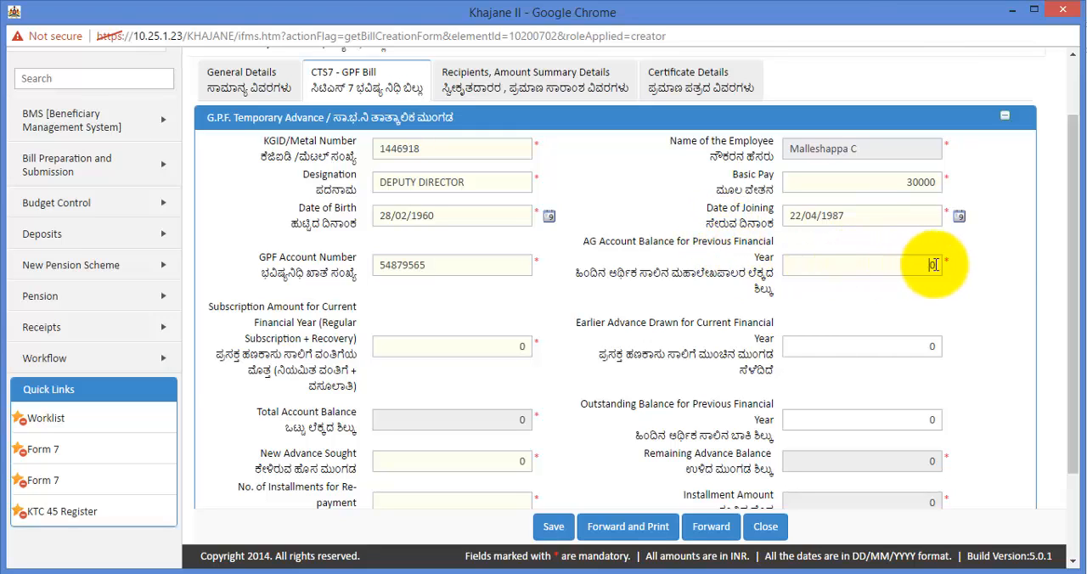
{"action": "key", "text": "BackSpace"}
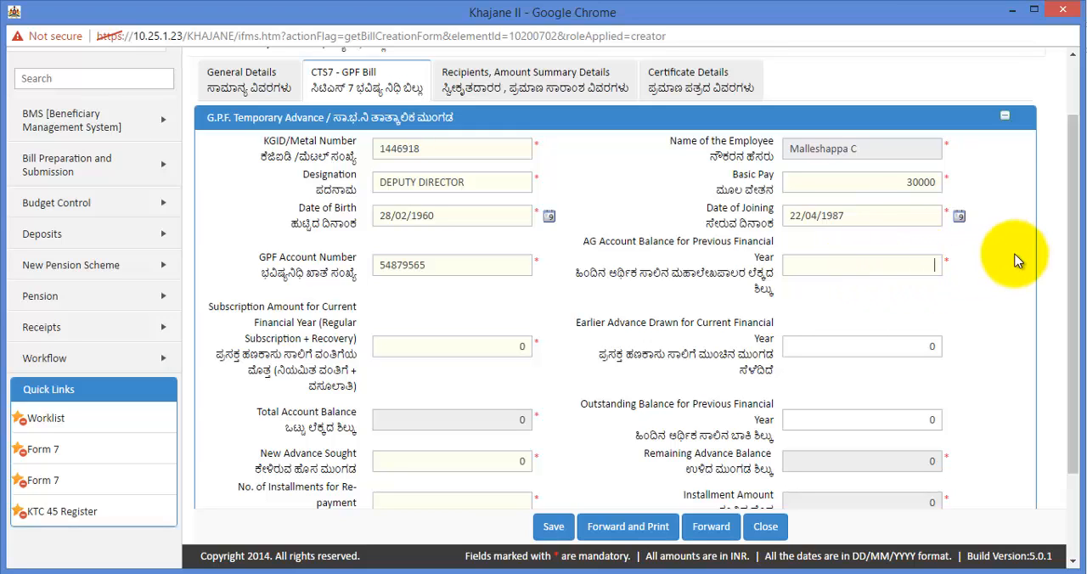
{"action": "type", "text": "150000"}
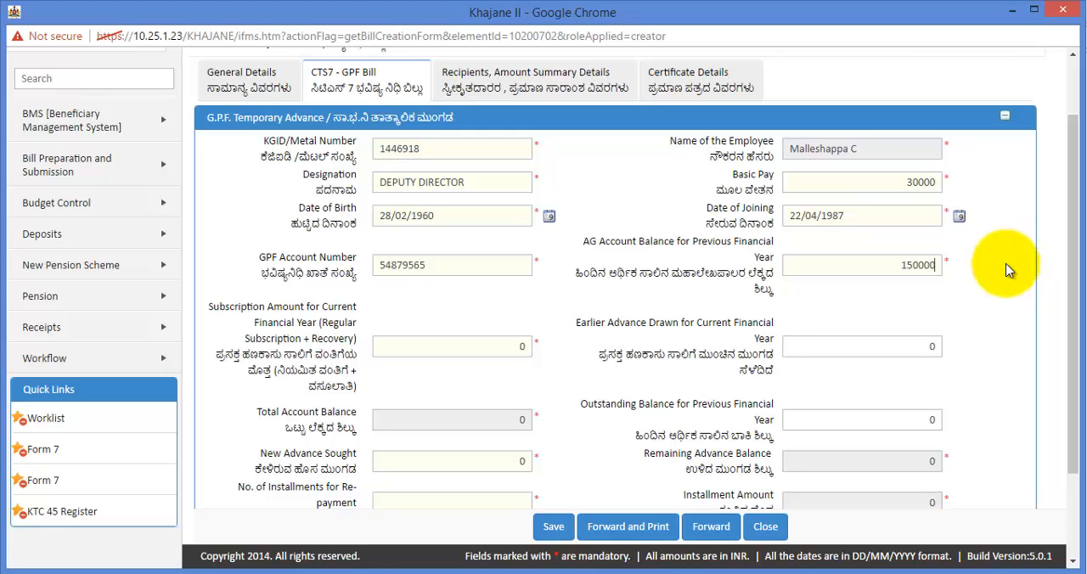
{"action": "left_click", "coordinate": [996, 298]}
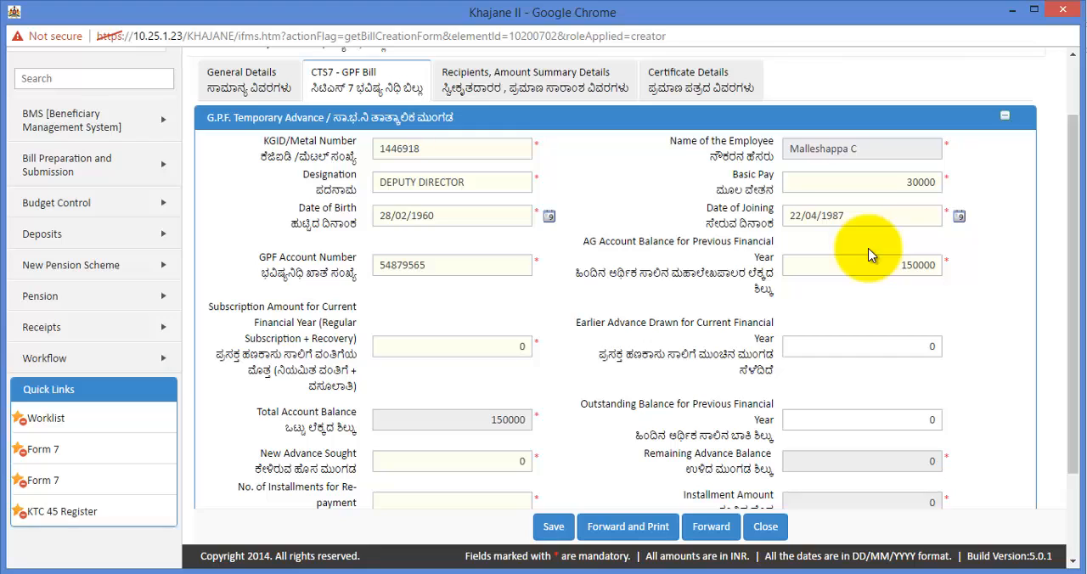
Set the Subscription Amount for Current Financial Year to 15000 and update the total account balance
{"action": "double_click", "coordinate": [508, 341]}
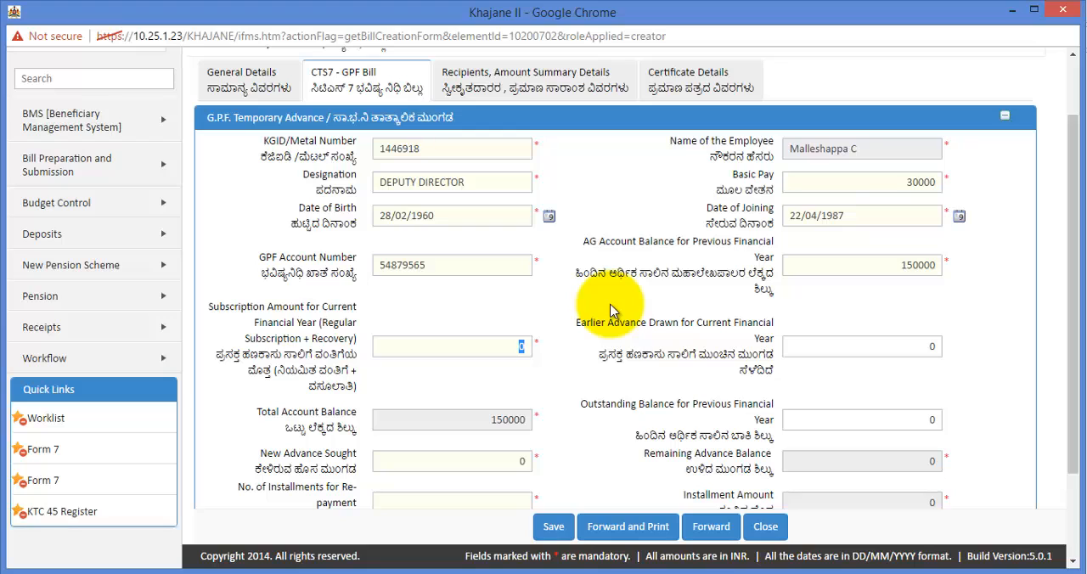
{"action": "type", "text": "15000"}
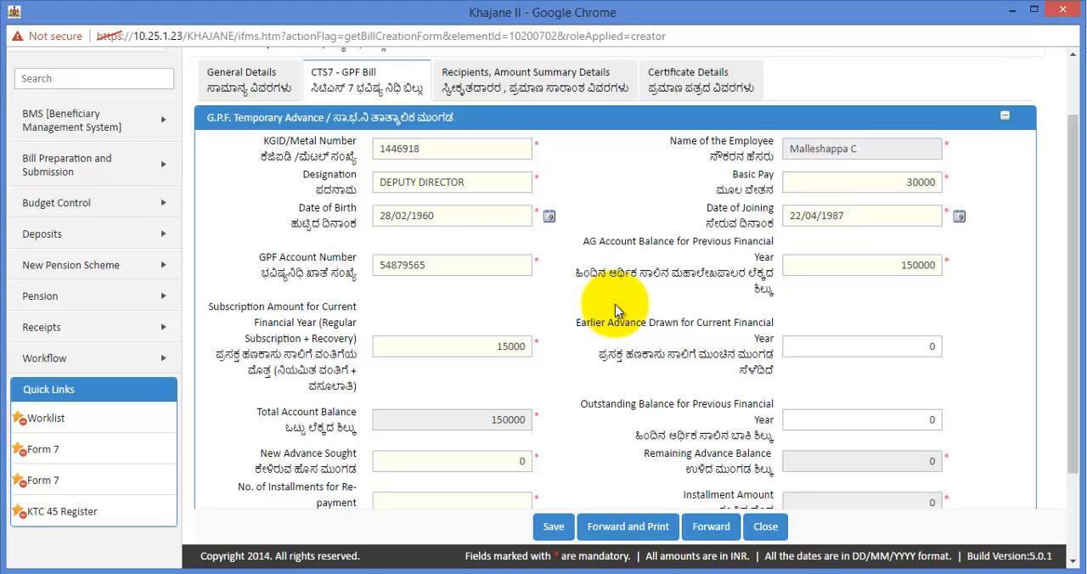
{"action": "left_click", "coordinate": [714, 334]}
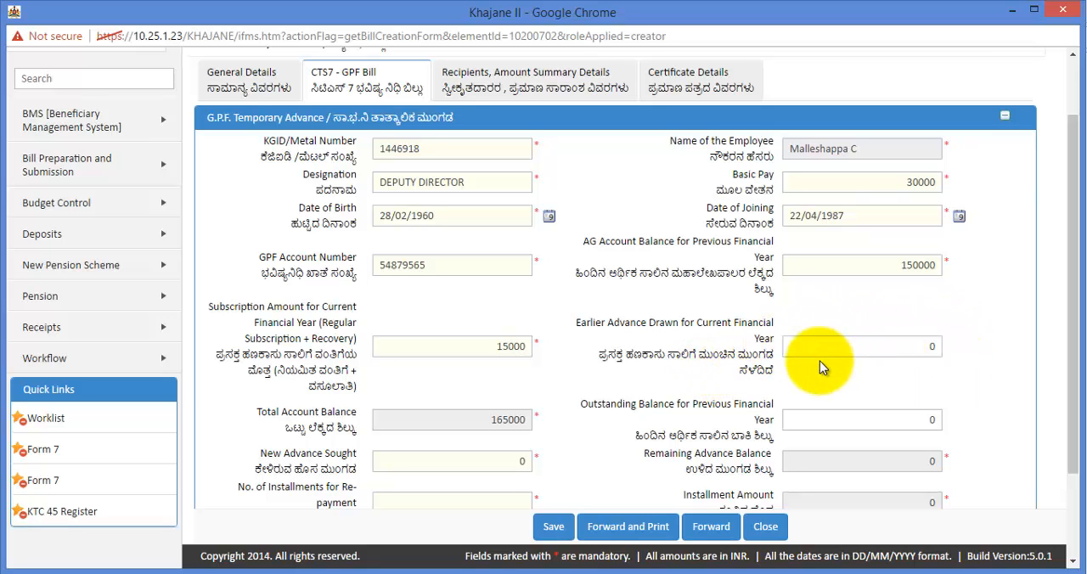
Leave the Outstanding Balance for Previous Financial Year at 0 and try a New Advance Sought of 150000
{"action": "scroll", "coordinate": [819, 361], "scroll_direction": "down", "scroll_amount": 1}
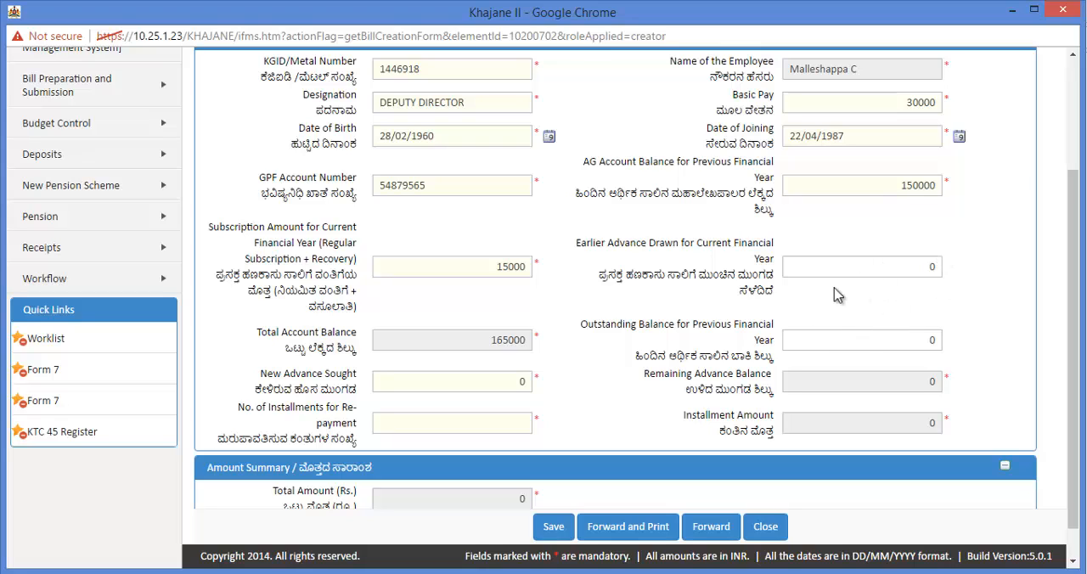
{"action": "left_click_drag", "start_coordinate": [911, 341], "coordinate": [957, 346]}
{"action": "left_click", "coordinate": [939, 343]}
{"action": "left_click_drag", "start_coordinate": [510, 384], "coordinate": [577, 388]}
{"action": "type", "text": "150000"}
{"action": "left_click", "coordinate": [577, 389]}
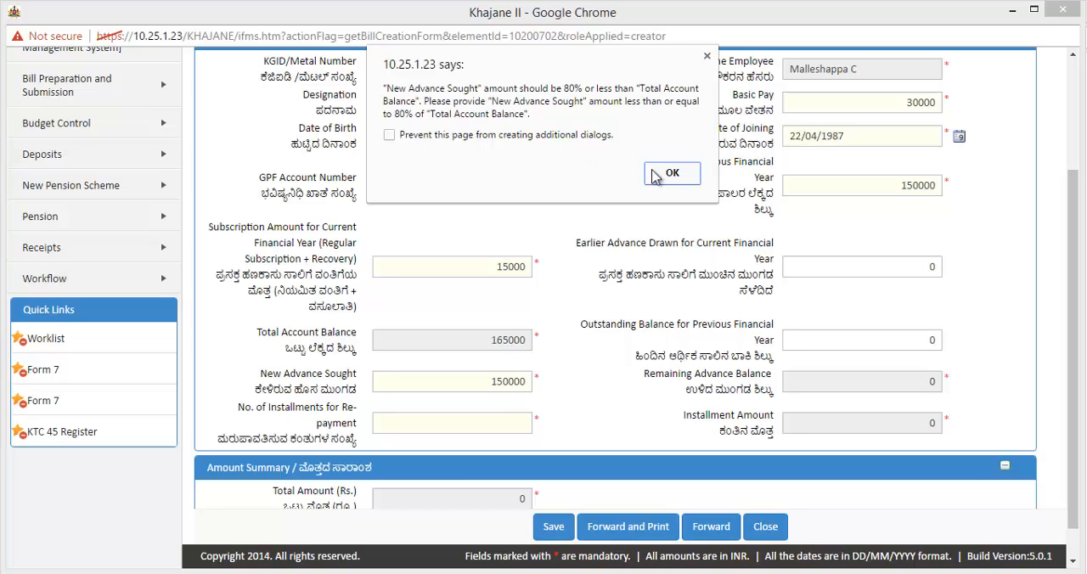
{"action": "left_click", "coordinate": [676, 176]}
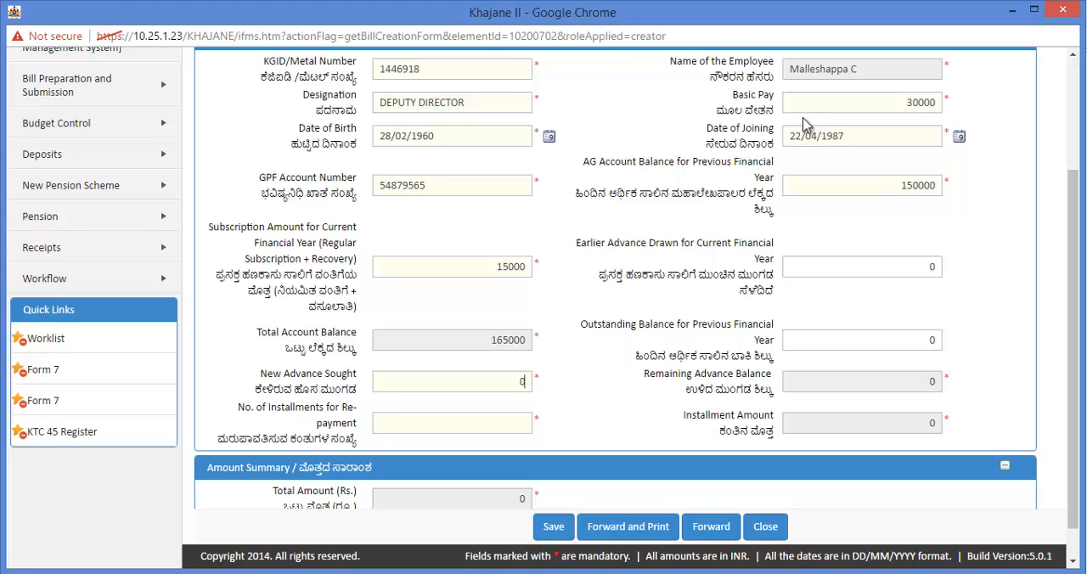
Set the New Advance Sought to 100000 and the No. of Installments for Re-payment to 40
{"action": "type", "text": "00000"}
{"action": "left_click", "coordinate": [705, 375]}
{"action": "scroll", "coordinate": [664, 389], "scroll_direction": "down", "scroll_amount": 1}
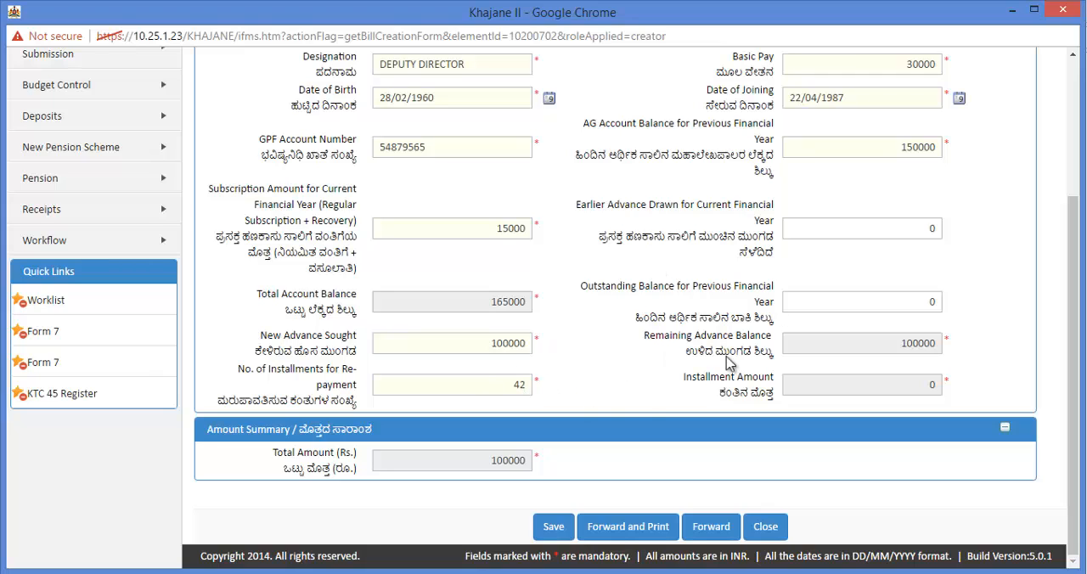
{"action": "left_click", "coordinate": [637, 381]}
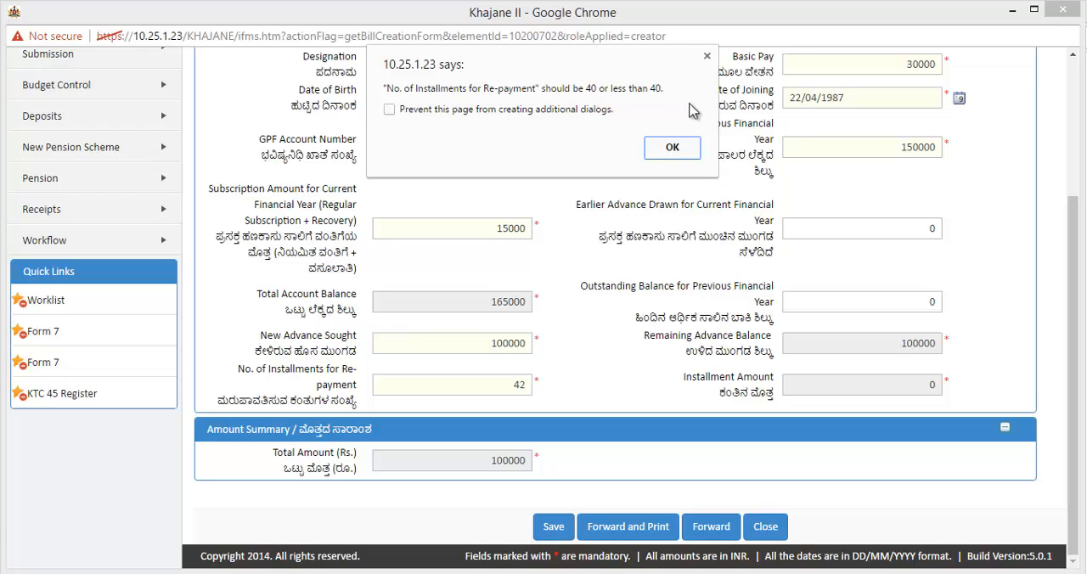
{"action": "left_click", "coordinate": [679, 148]}
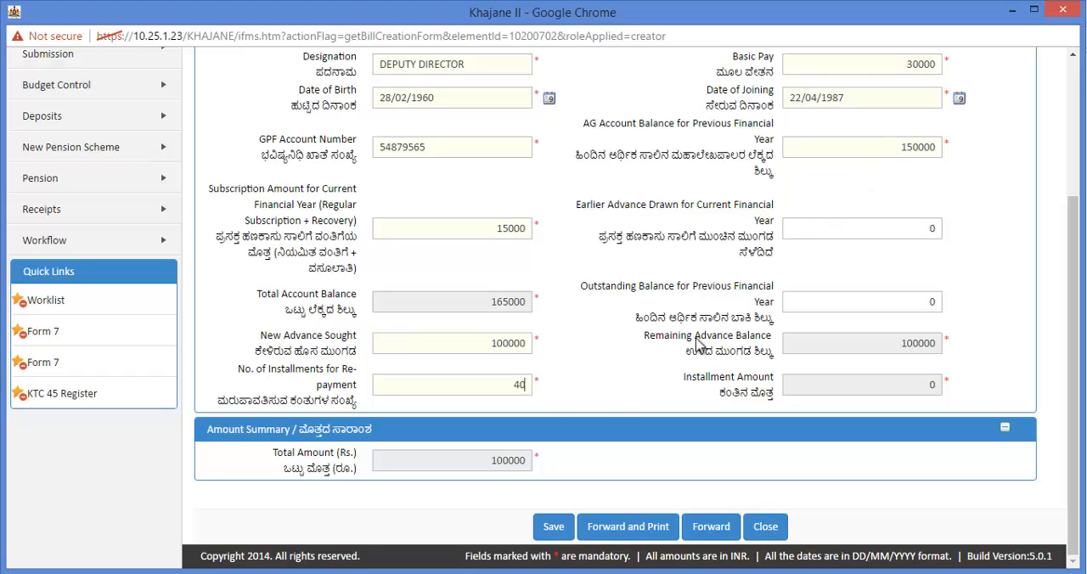
{"action": "left_click", "coordinate": [602, 362]}
Check the recipient details in the Recipients, Amount Summary section and set the Mode of Payment to e-Payment
{"action": "scroll", "coordinate": [694, 310], "scroll_direction": "up", "scroll_amount": 3}
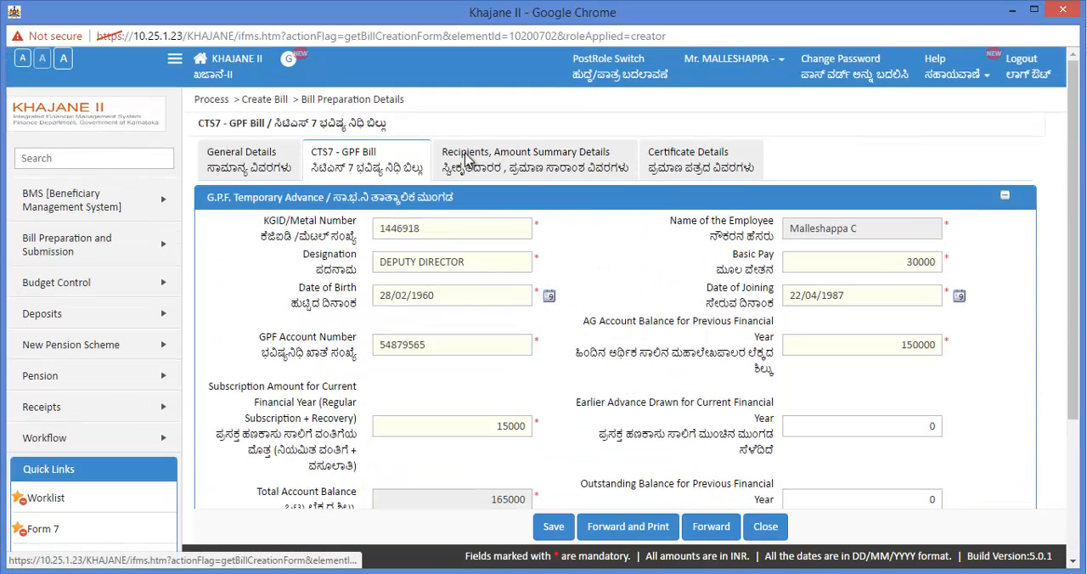
{"action": "left_click", "coordinate": [553, 168]}
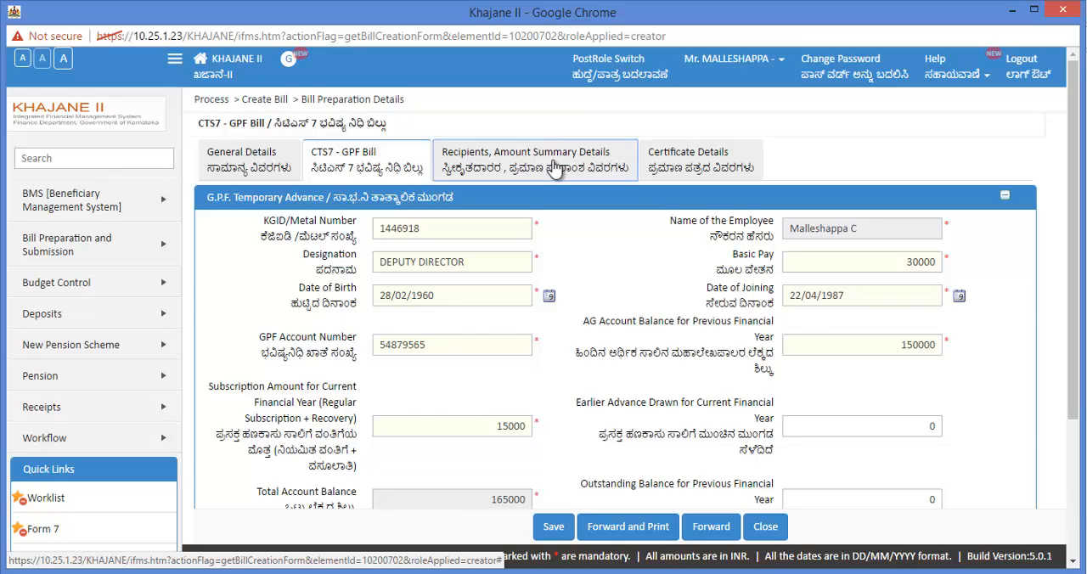
{"action": "scroll", "coordinate": [255, 351], "scroll_direction": "down", "scroll_amount": 1}
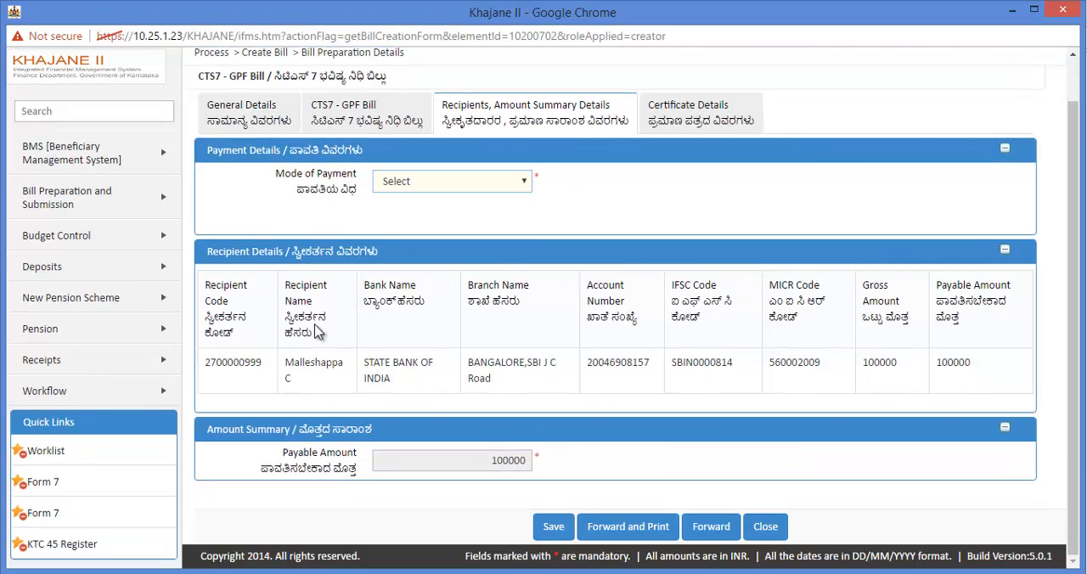
{"action": "left_click", "coordinate": [346, 118]}
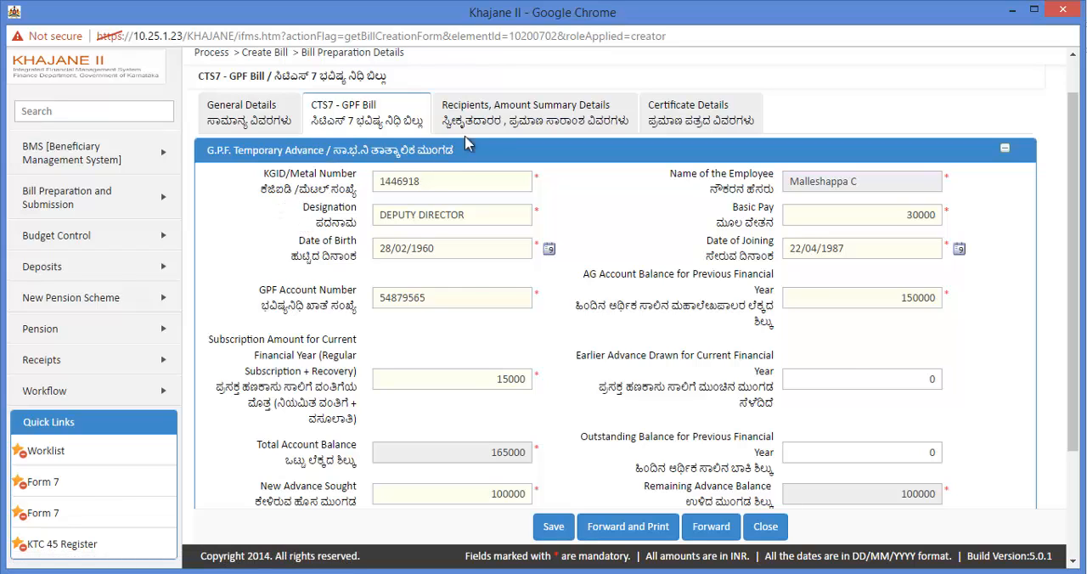
{"action": "left_click", "coordinate": [514, 119]}
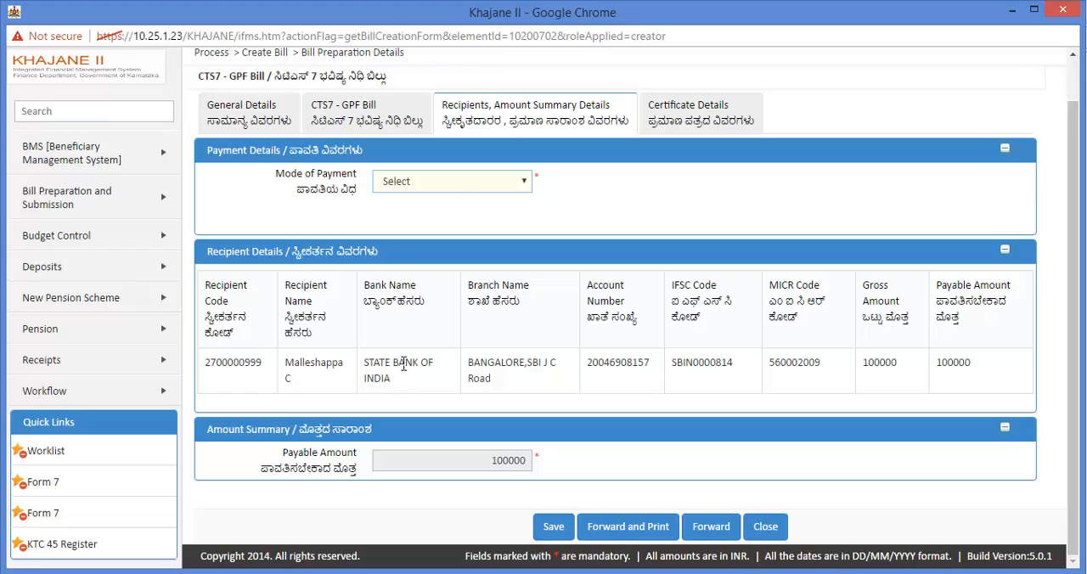
{"action": "left_click", "coordinate": [461, 183]}
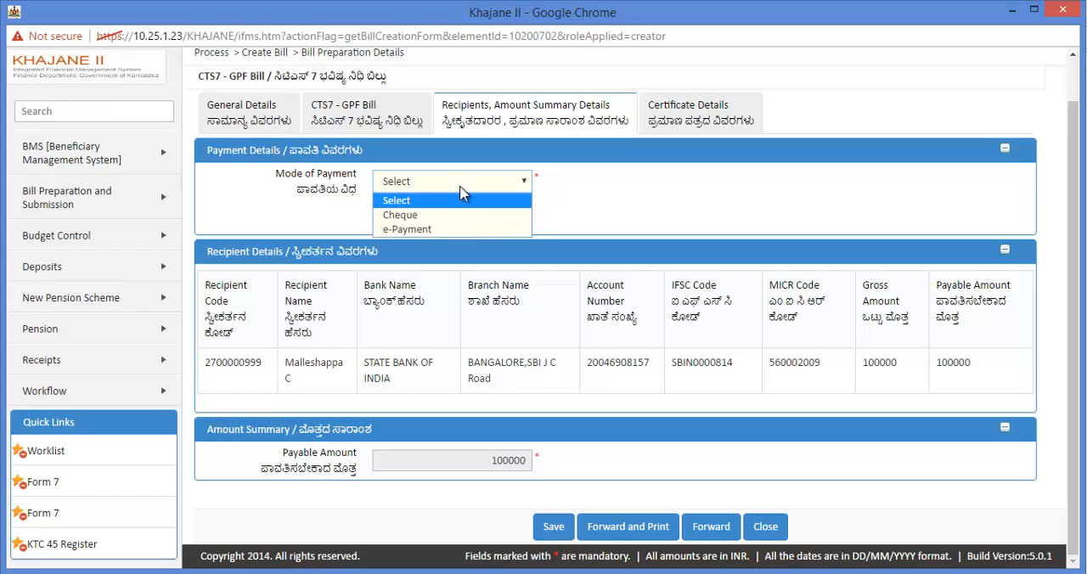
{"action": "left_click", "coordinate": [446, 227]}
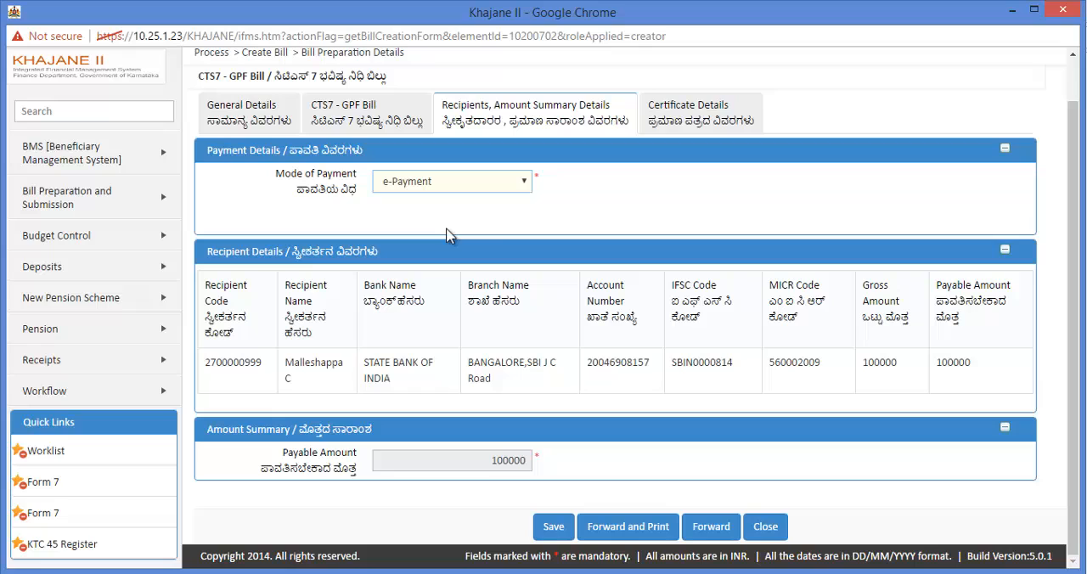
Review the certificate, recipient, general and GPF temporary advance details entered for the bill
{"action": "left_click", "coordinate": [710, 119]}
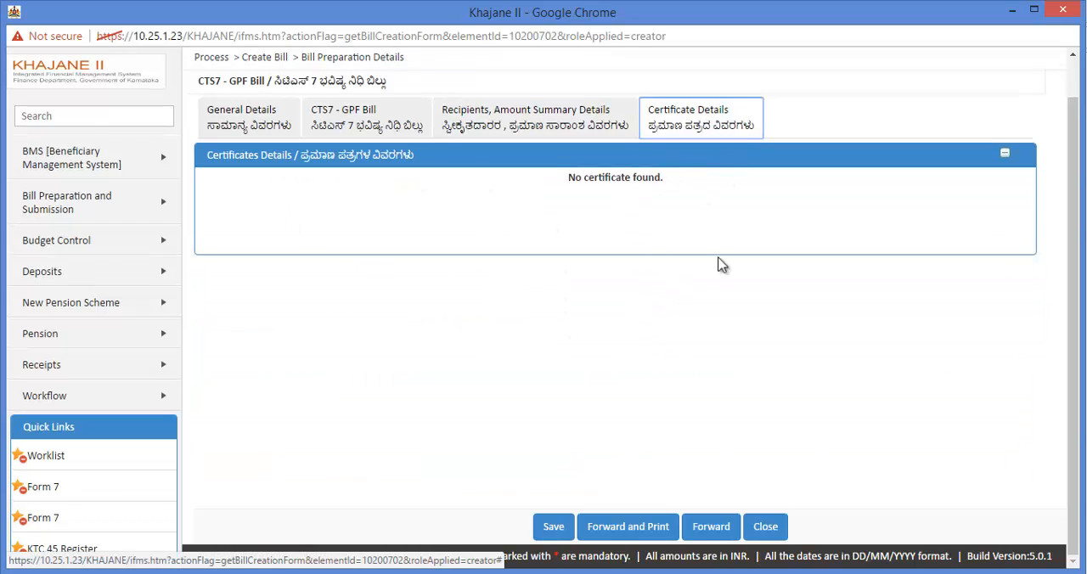
{"action": "left_click", "coordinate": [538, 117]}
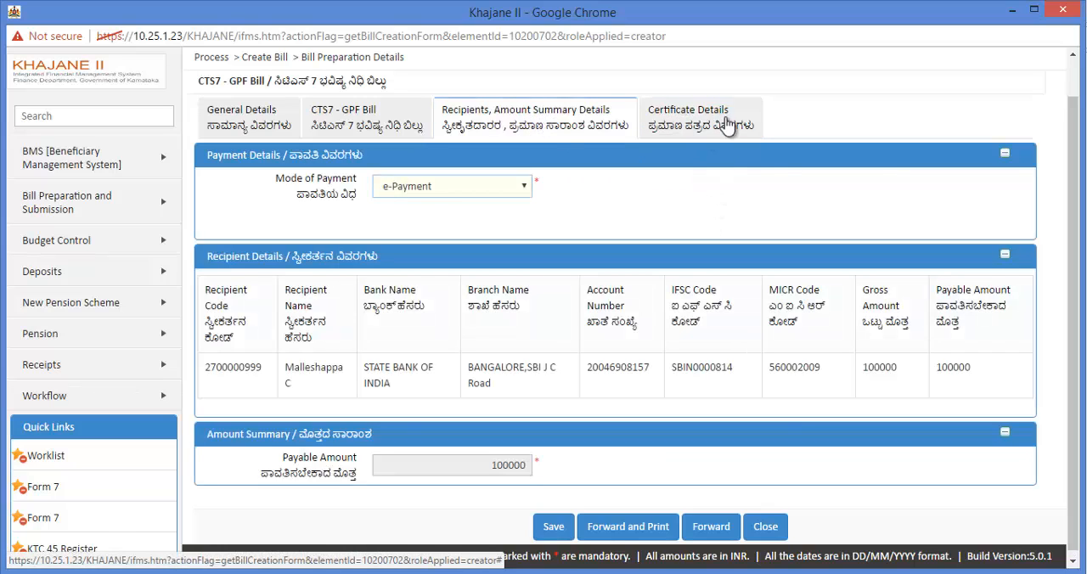
{"action": "left_click", "coordinate": [696, 132]}
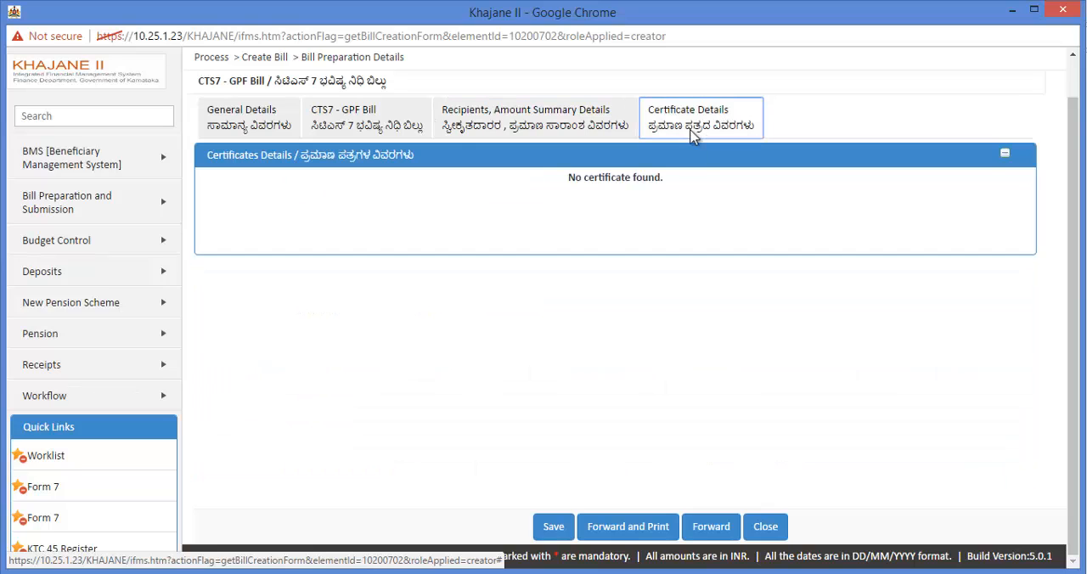
{"action": "left_click", "coordinate": [530, 128]}
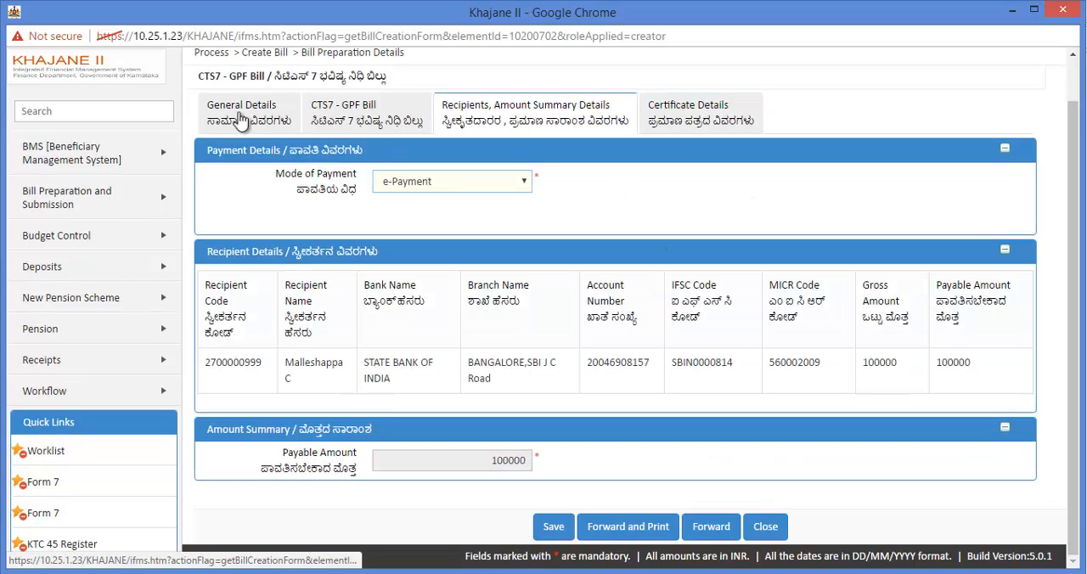
{"action": "left_click", "coordinate": [242, 122]}
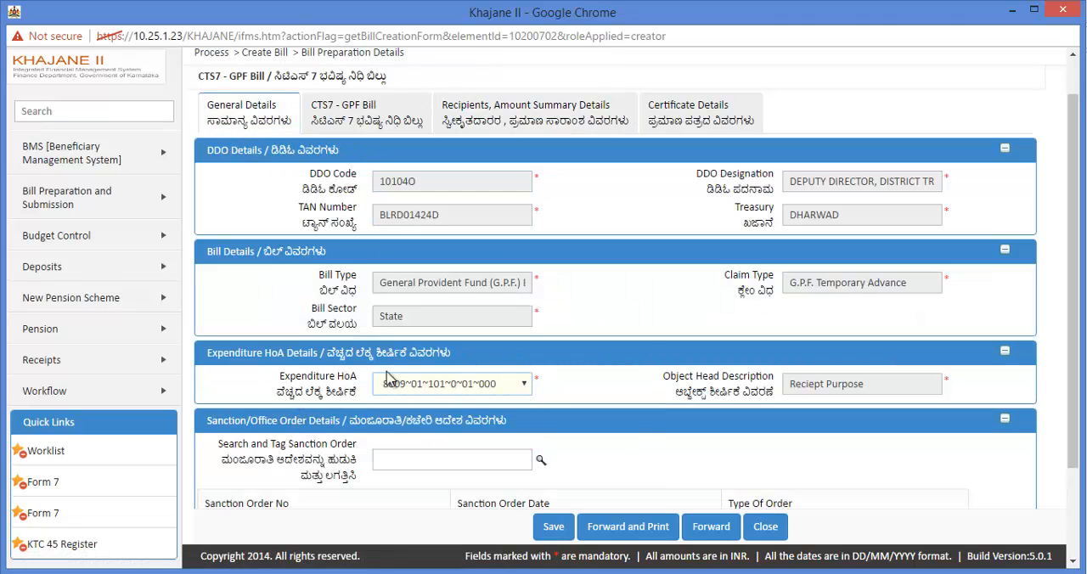
{"action": "left_click", "coordinate": [351, 118]}
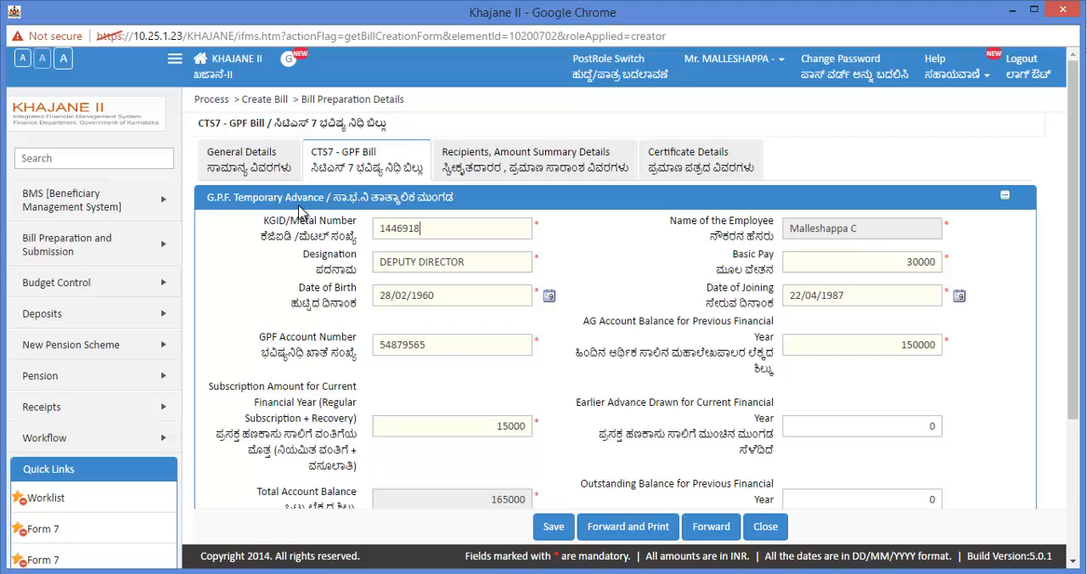
{"action": "scroll", "coordinate": [545, 396], "scroll_direction": "down", "scroll_amount": 1}
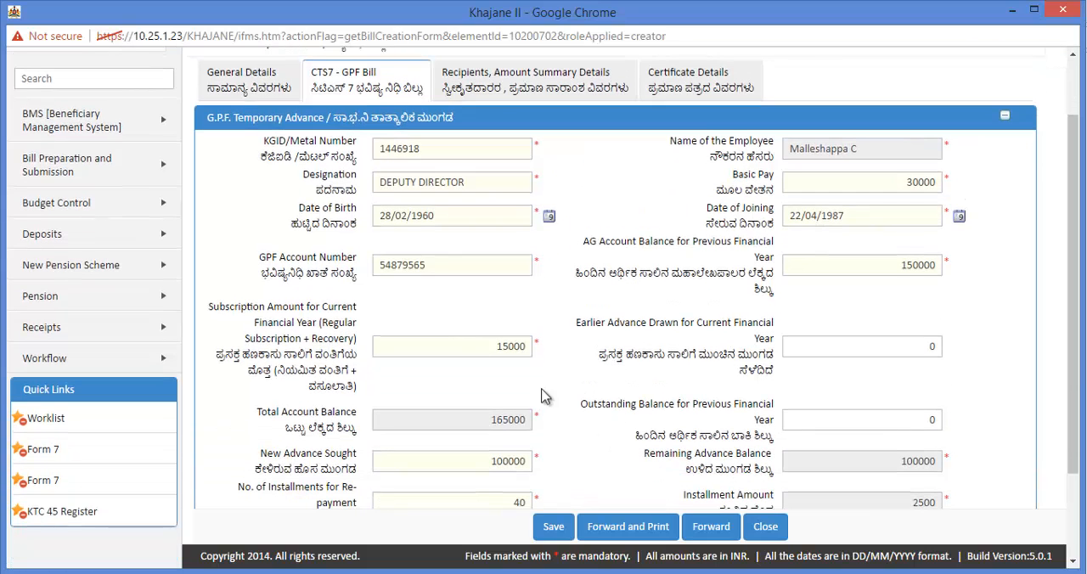
{"action": "scroll", "coordinate": [637, 374], "scroll_direction": "down", "scroll_amount": 2}
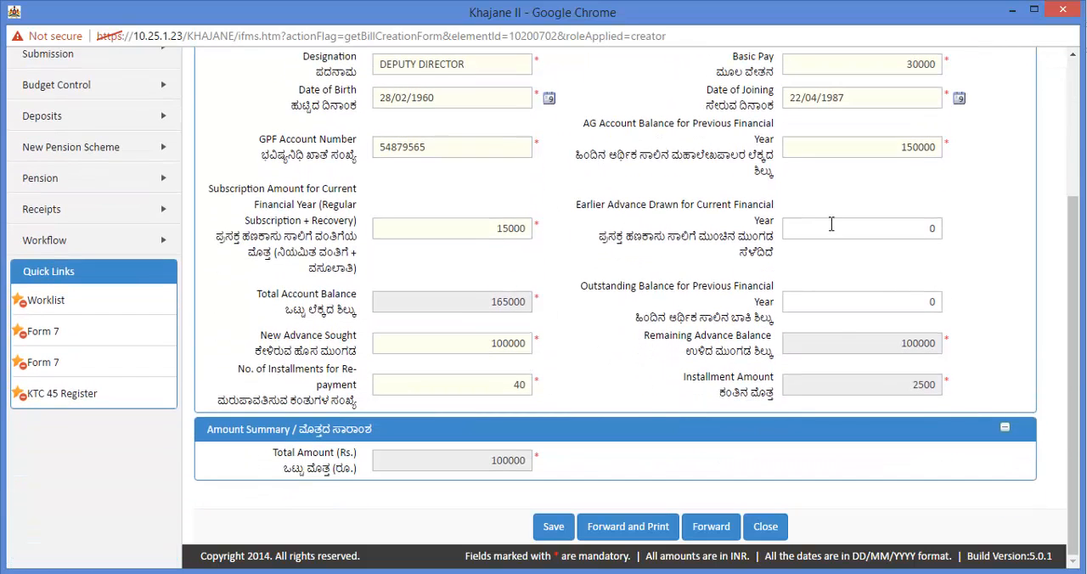
{"action": "scroll", "coordinate": [617, 405], "scroll_direction": "up", "scroll_amount": 3}
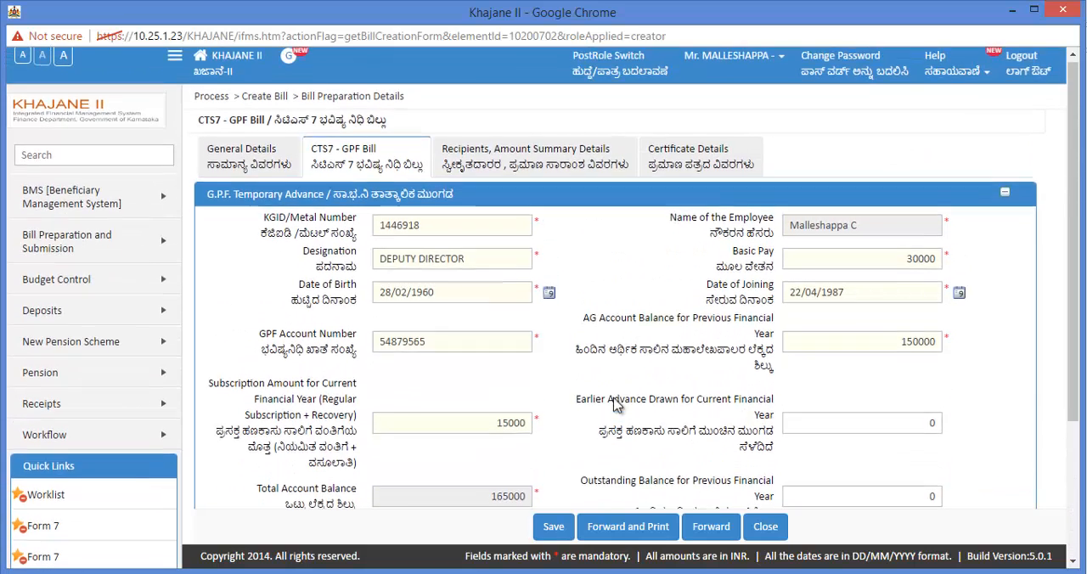
Recheck the recipient and payment details, and forward the bill, accepting the verification declaration
{"action": "left_click", "coordinate": [558, 166]}
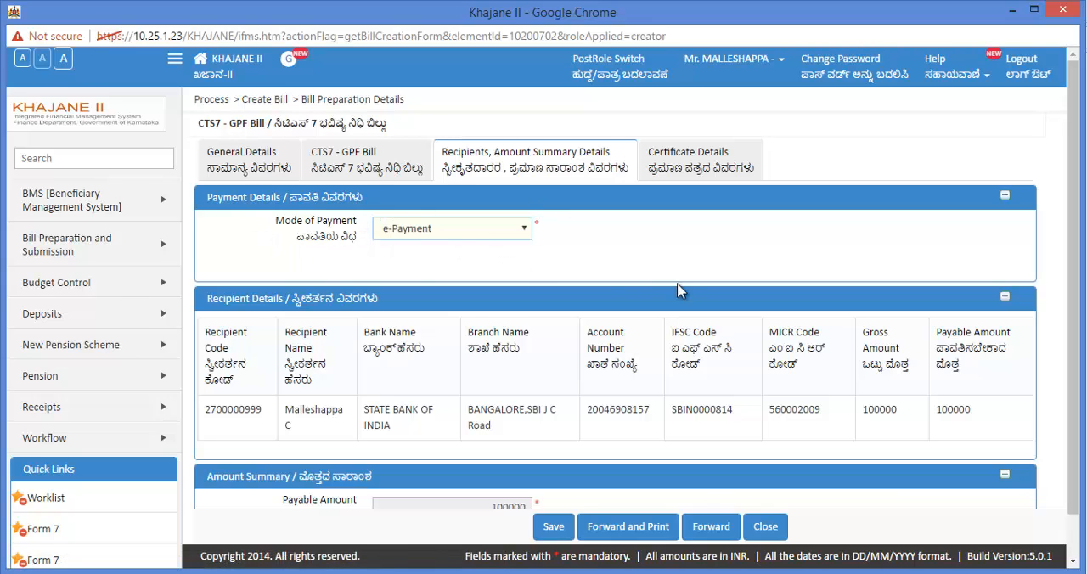
{"action": "scroll", "coordinate": [679, 292], "scroll_direction": "down", "scroll_amount": 1}
{"action": "scroll", "coordinate": [679, 291], "scroll_direction": "up", "scroll_amount": 1}
{"action": "left_click", "coordinate": [714, 530]}
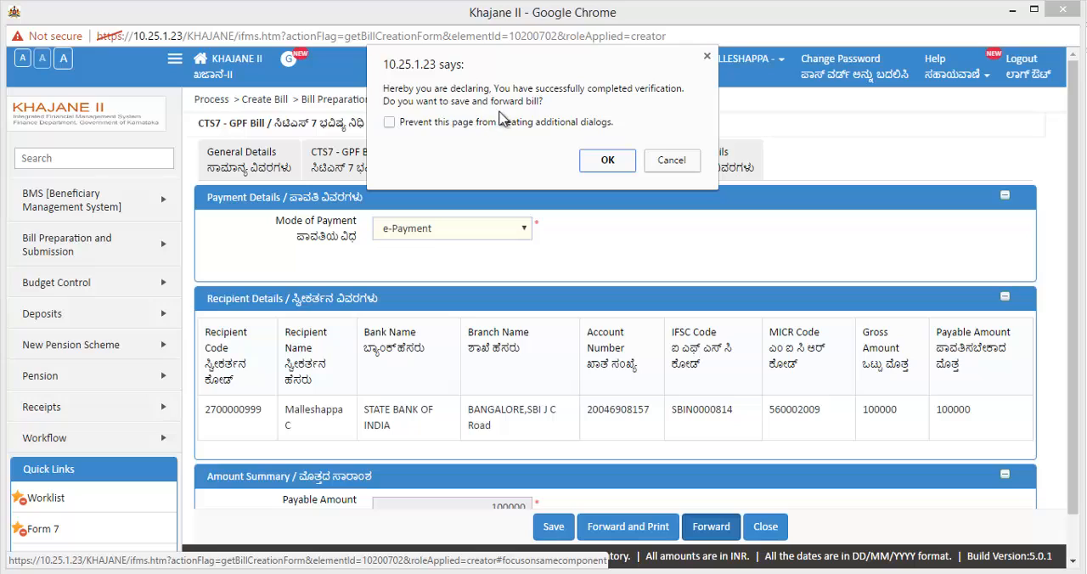
{"action": "left_click", "coordinate": [608, 162]}
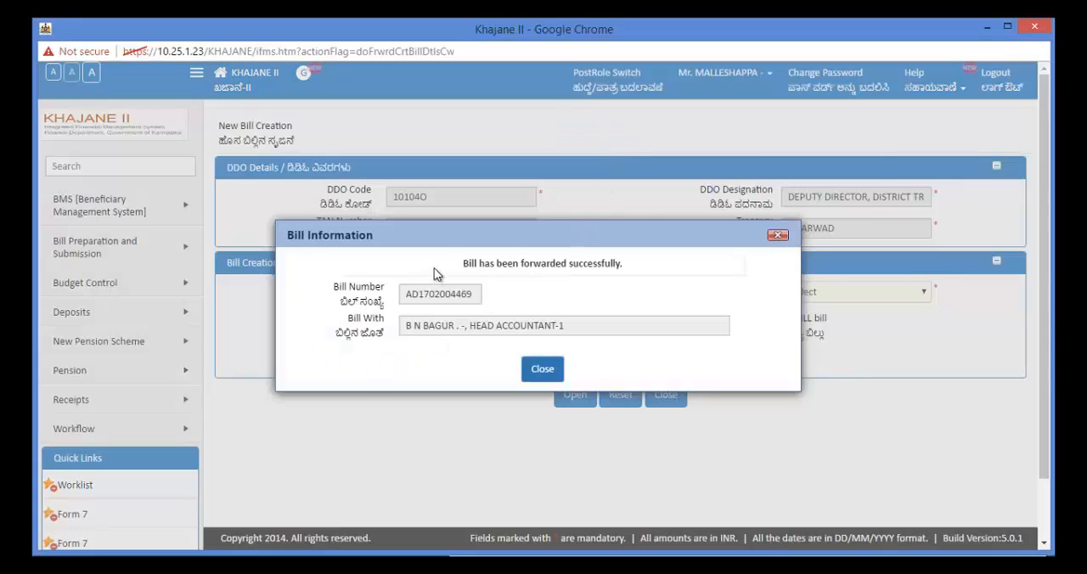